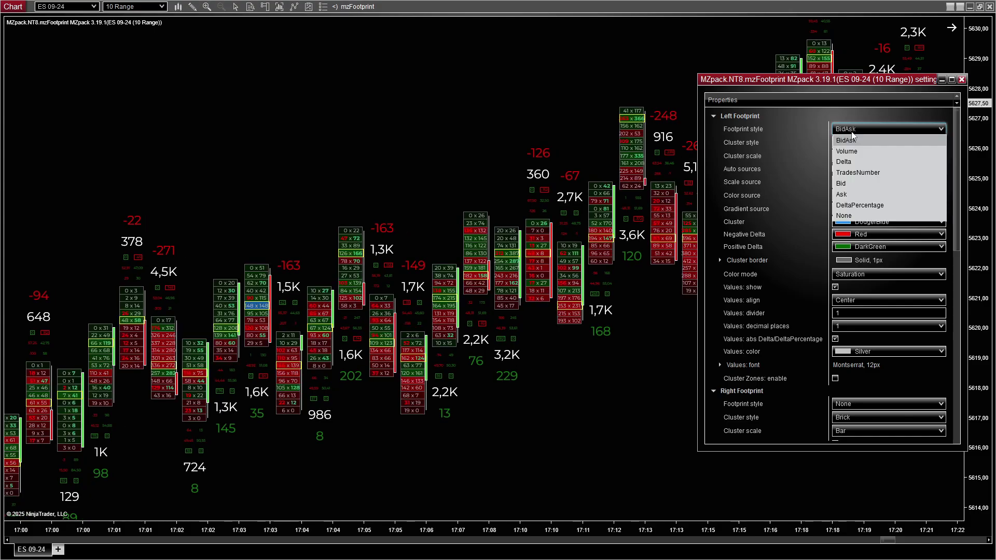
Step: Switch the footprint style to Volume, then to Delta
{"action": "left_click", "coordinate": [850, 151]}
{"action": "left_click", "coordinate": [887, 129]}
{"action": "left_click", "coordinate": [932, 162]}
{"action": "scroll", "coordinate": [932, 162], "scroll_direction": "down", "scroll_amount": 3}
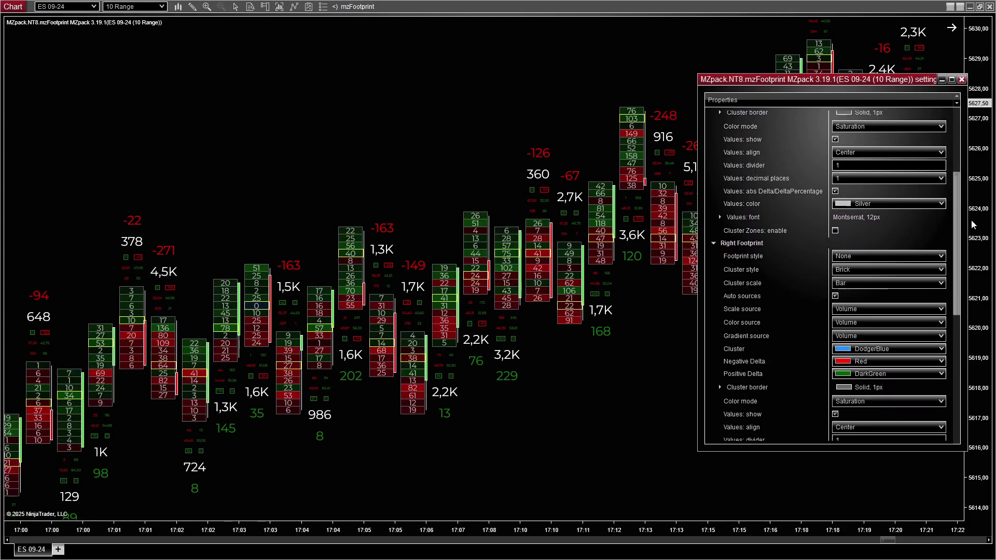
Step: Set the right footprint to DeltaPercentage, then back to Volume, and adjust bar spacing
{"action": "left_click", "coordinate": [858, 250]}
{"action": "left_click", "coordinate": [865, 326]}
{"action": "left_click", "coordinate": [858, 250]}
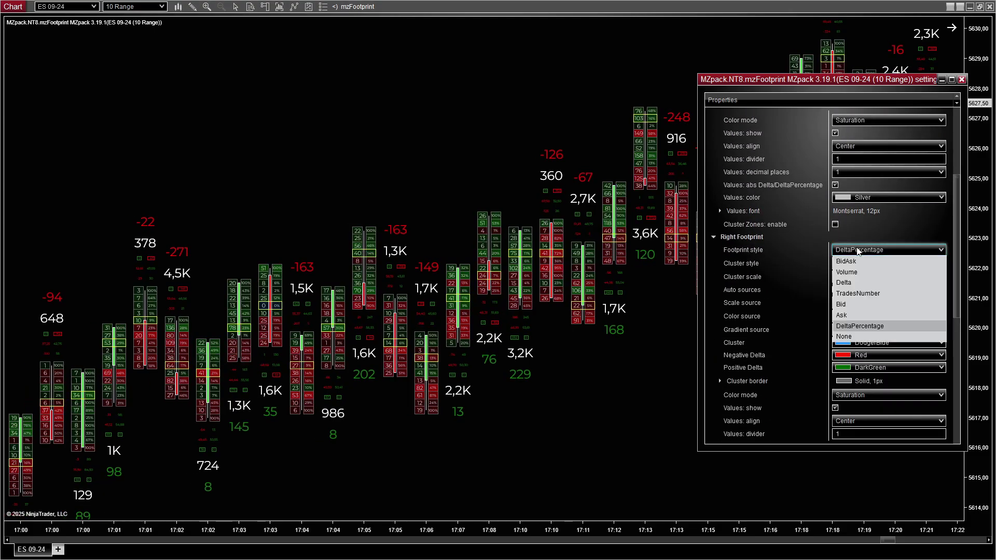
{"action": "left_click", "coordinate": [863, 273]}
{"action": "left_click_drag", "start_coordinate": [726, 530], "coordinate": [567, 485]}
Step: Try Ask and then TradesNumber as the footprint style, widening the bars
{"action": "left_click", "coordinate": [861, 249]}
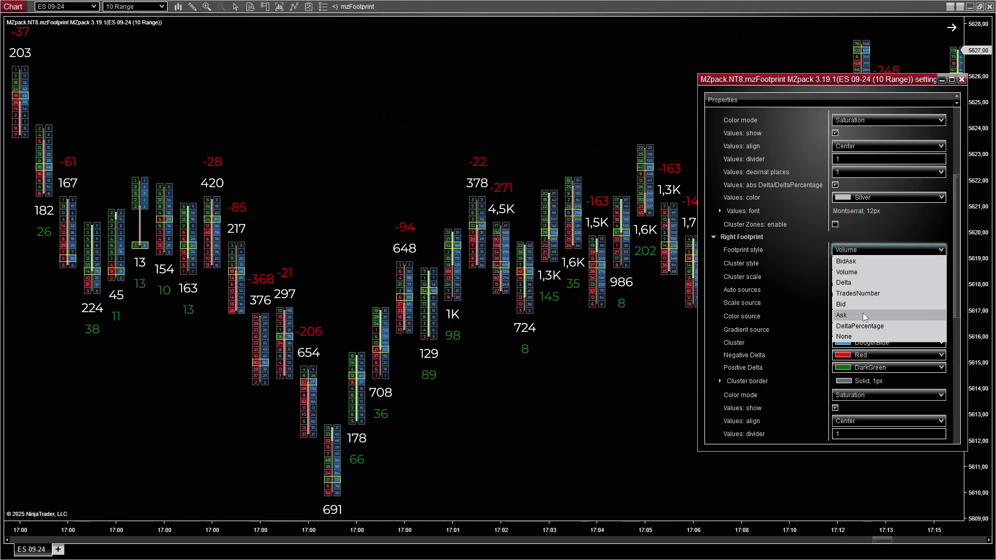
{"action": "left_click", "coordinate": [863, 315]}
{"action": "left_click", "coordinate": [881, 250]}
{"action": "left_click", "coordinate": [858, 293]}
{"action": "left_click_drag", "start_coordinate": [623, 531], "coordinate": [539, 531]}
{"action": "scroll", "coordinate": [913, 210], "scroll_direction": "up", "scroll_amount": 5}
{"action": "left_click", "coordinate": [887, 128]}
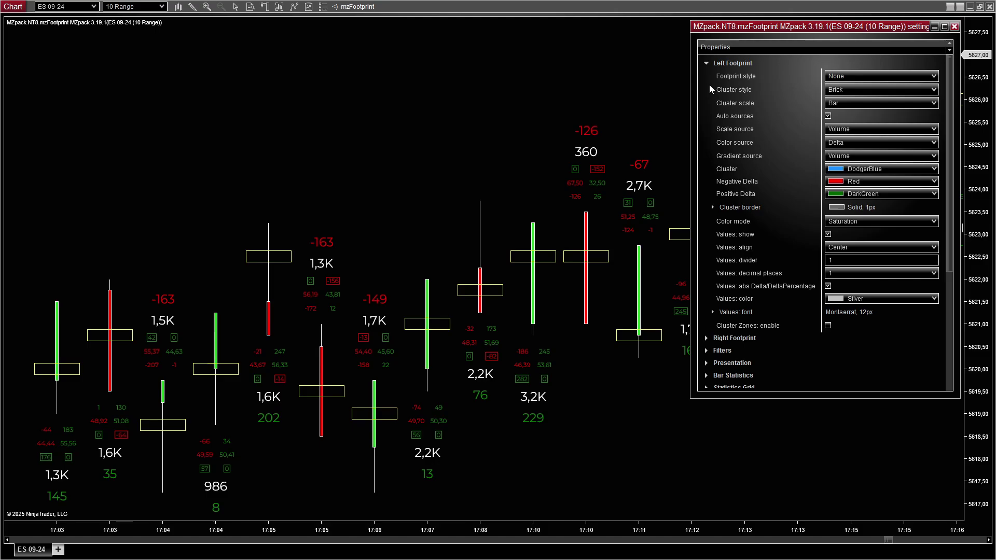
Step: Preview the left footprint as Bid, Ask, BidAsk, then Volume
{"action": "left_click", "coordinate": [847, 76]}
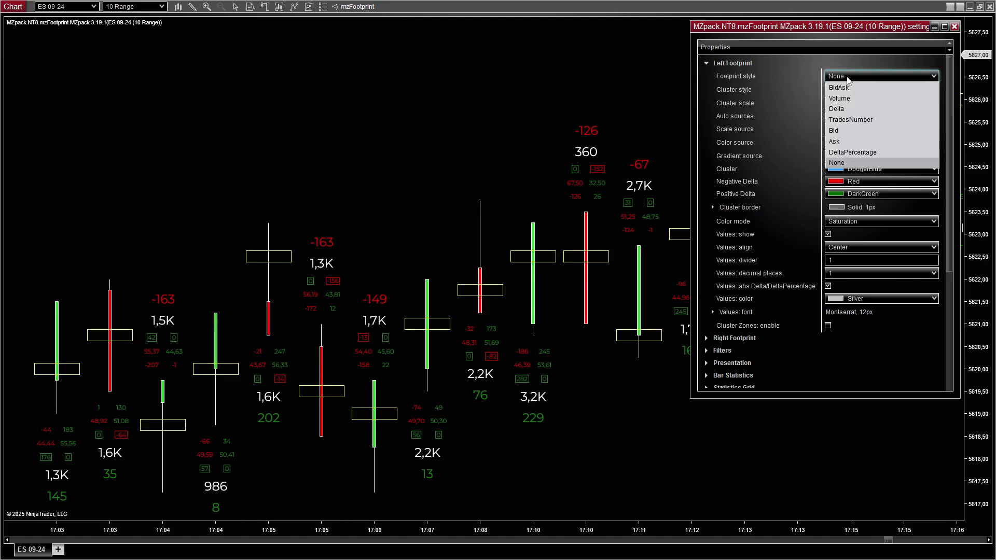
{"action": "left_click", "coordinate": [840, 130]}
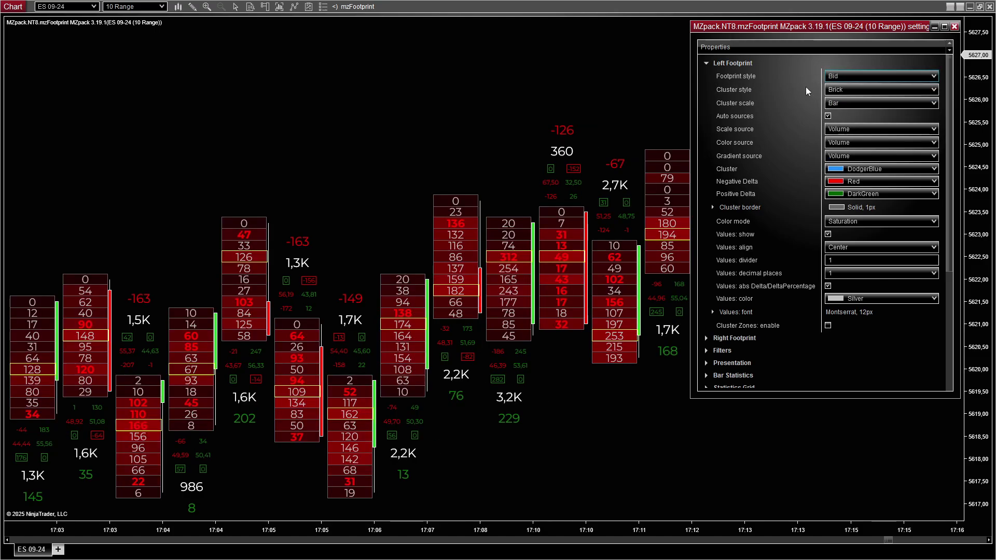
{"action": "left_click", "coordinate": [838, 76]}
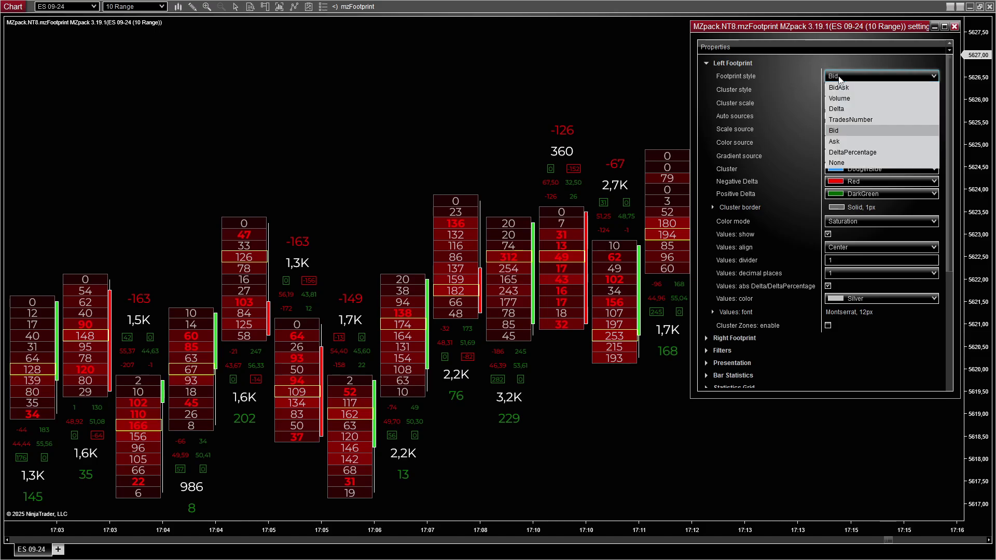
{"action": "left_click", "coordinate": [840, 142]}
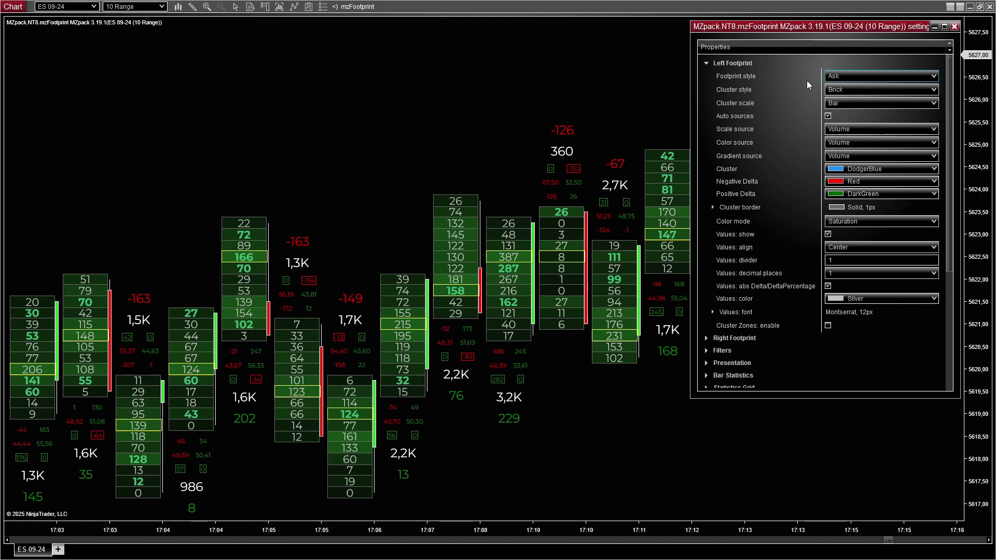
{"action": "left_click", "coordinate": [837, 77]}
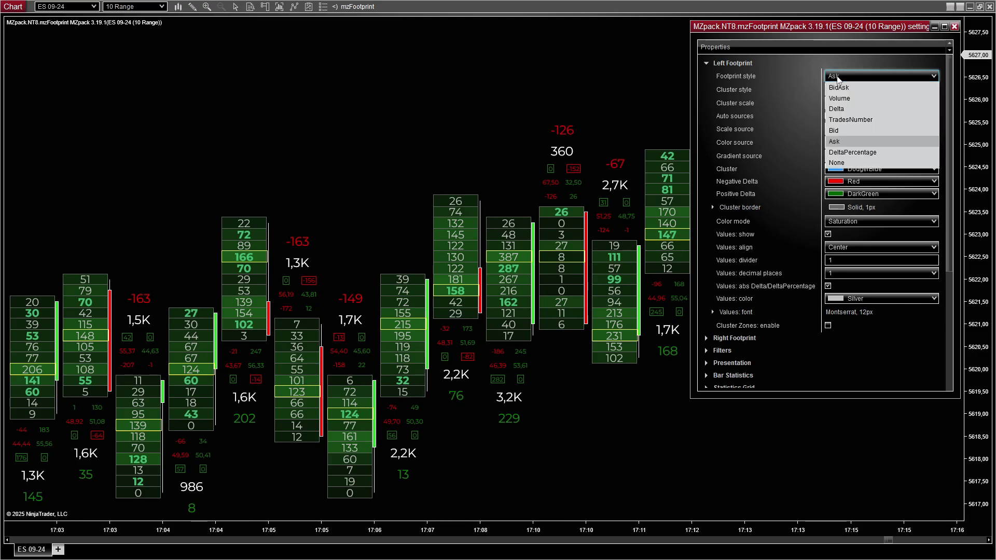
{"action": "left_click", "coordinate": [838, 87]}
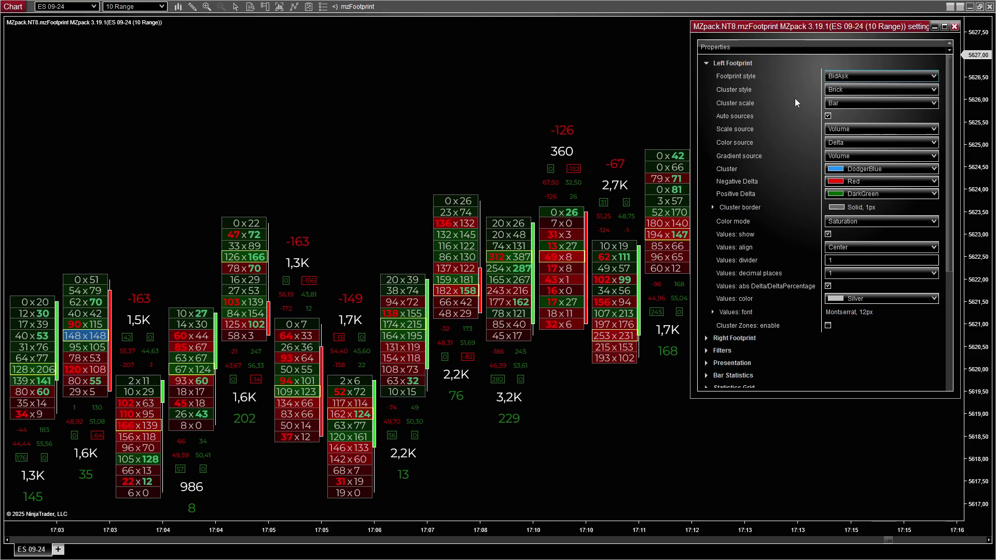
{"action": "left_click", "coordinate": [841, 78]}
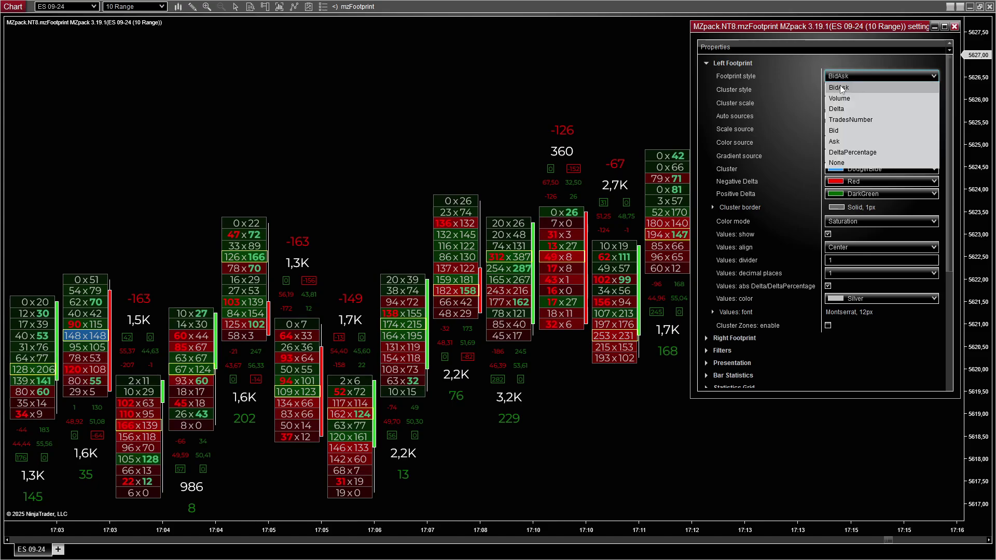
{"action": "left_click", "coordinate": [839, 96]}
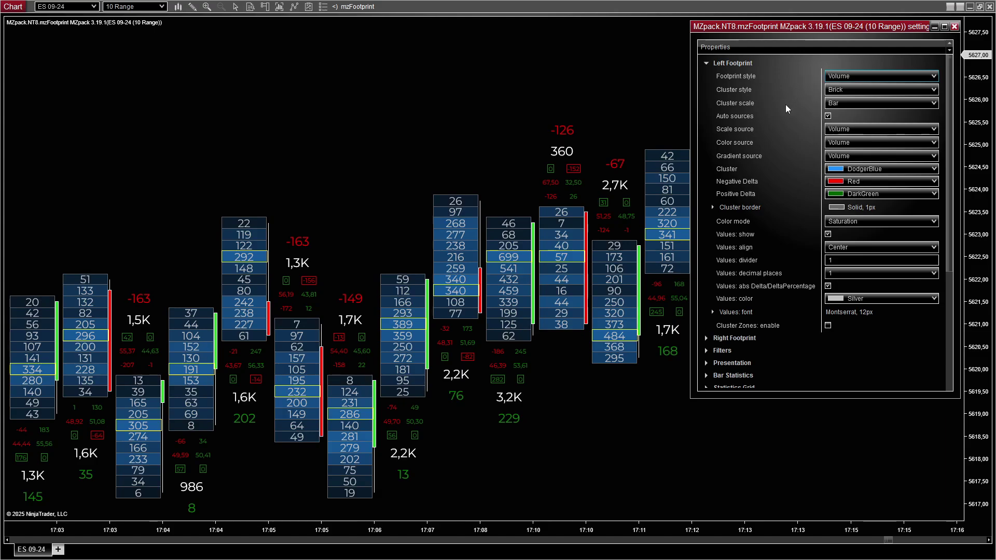
Step: Preview the left footprint as Delta, DeltaPercentage and TradesNumber, then set it to None
{"action": "left_click", "coordinate": [842, 78]}
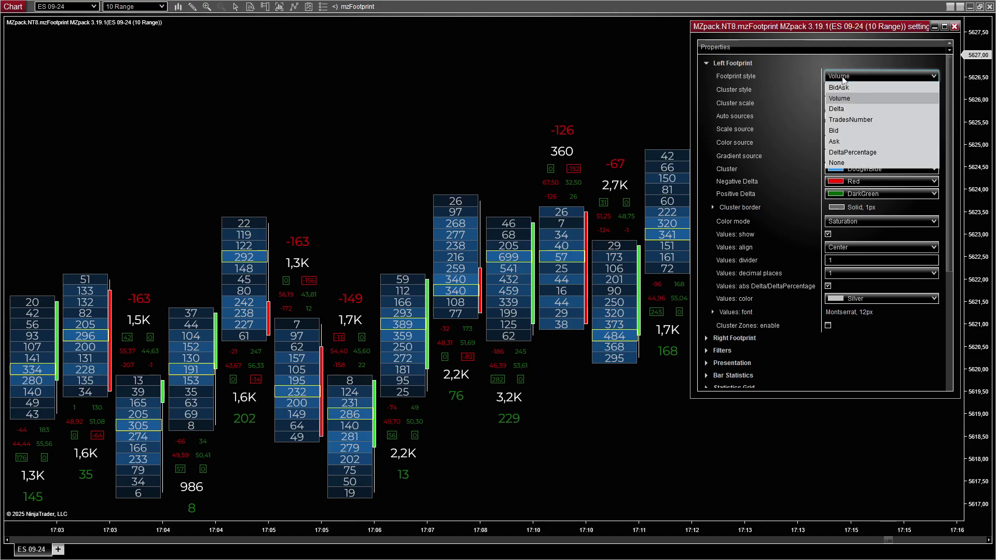
{"action": "left_click", "coordinate": [836, 109]}
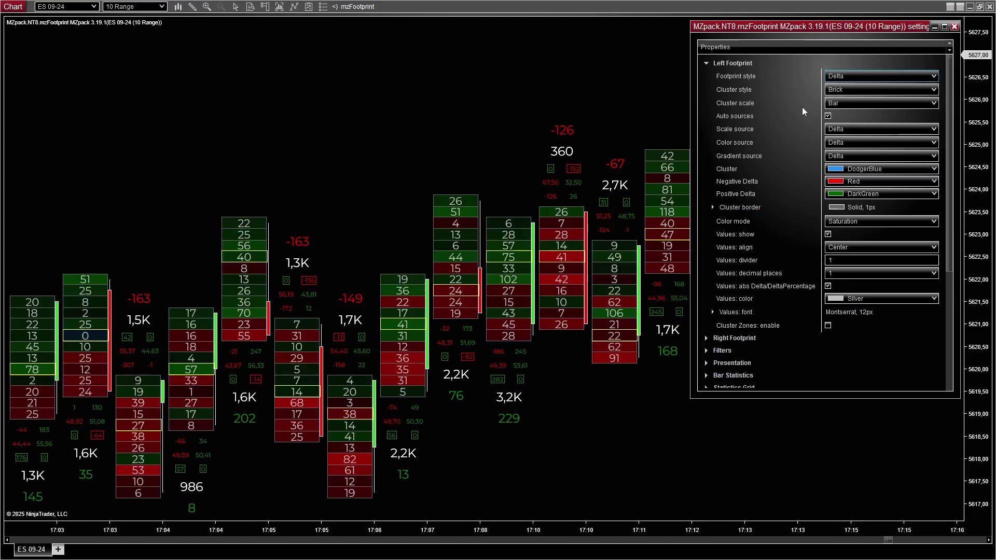
{"action": "left_click", "coordinate": [841, 78]}
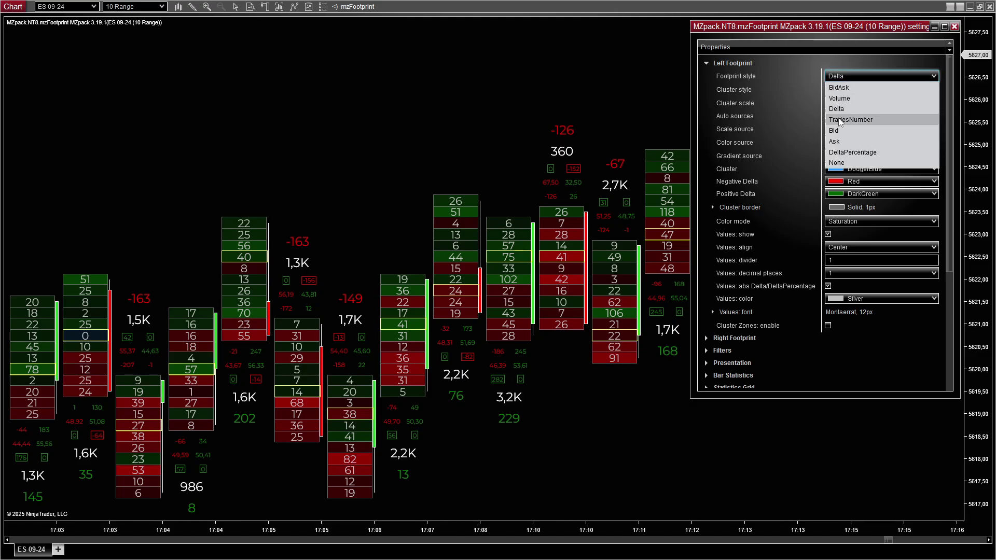
{"action": "left_click", "coordinate": [852, 152]}
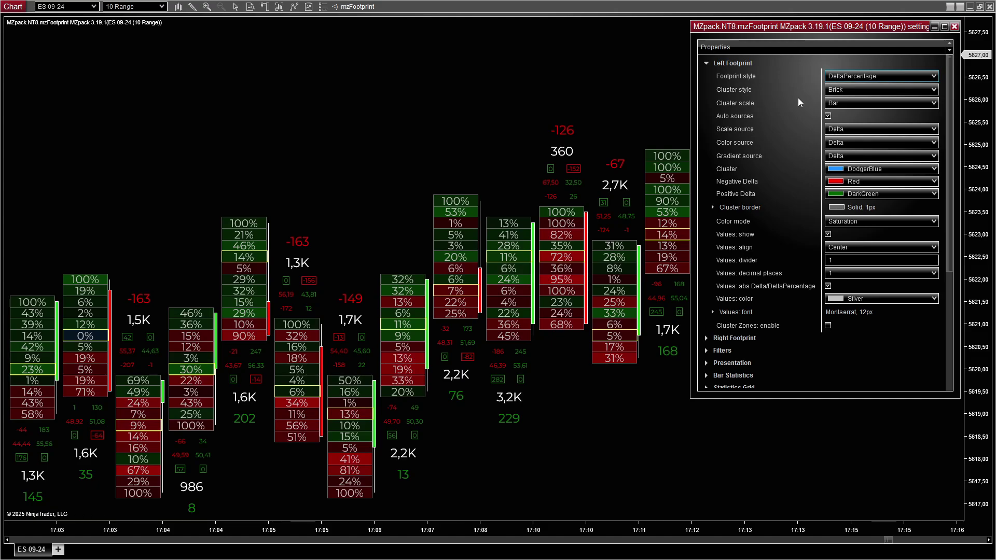
{"action": "left_click", "coordinate": [846, 77]}
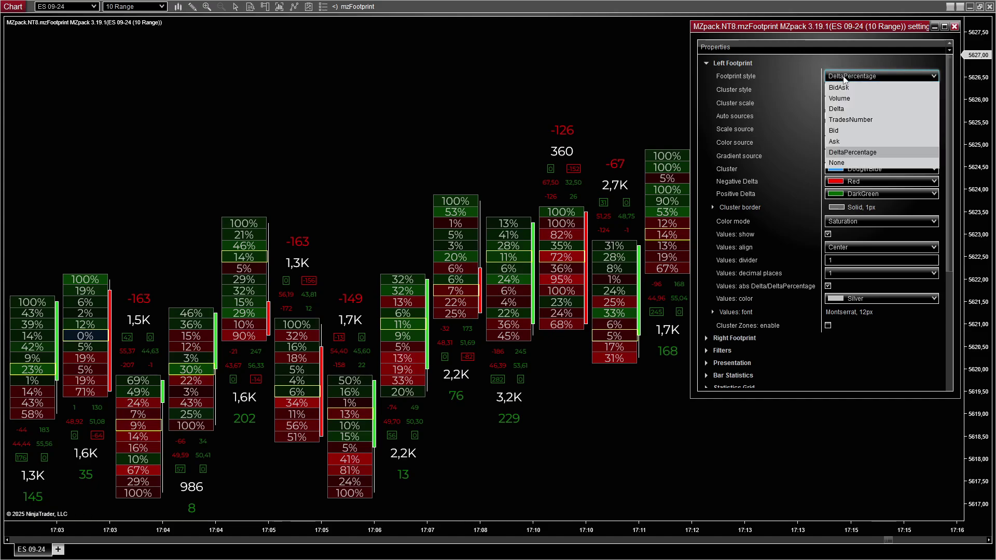
{"action": "left_click", "coordinate": [848, 119]}
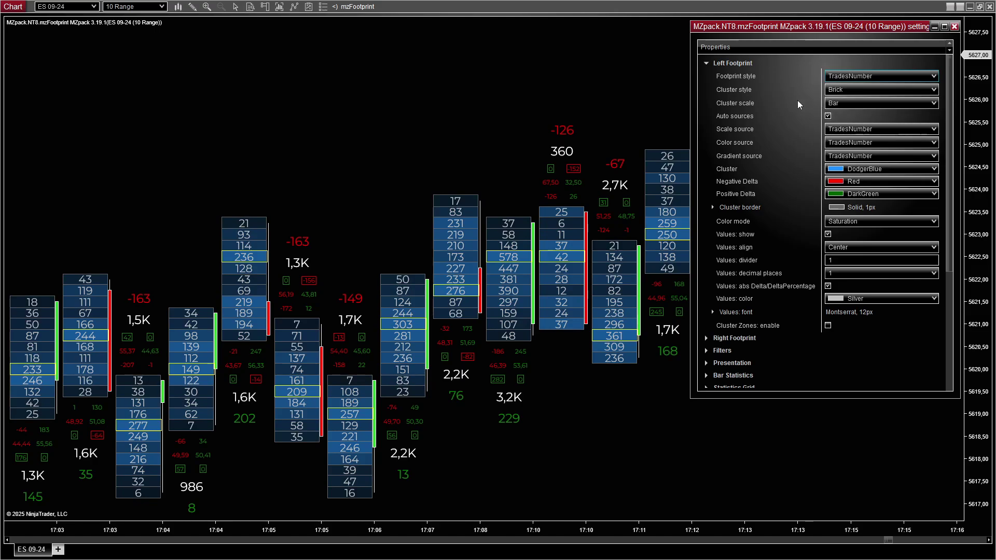
{"action": "left_click", "coordinate": [837, 77]}
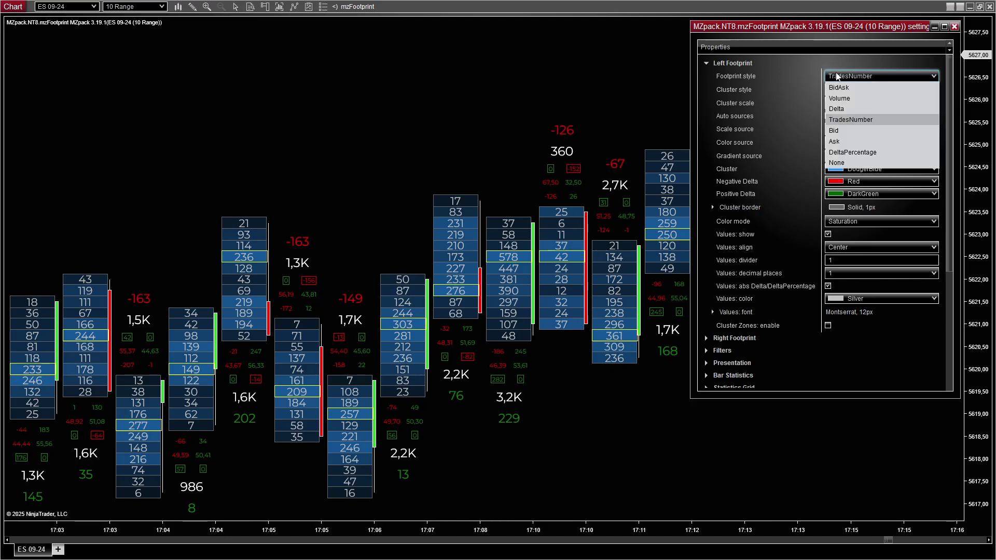
{"action": "left_click", "coordinate": [837, 162]}
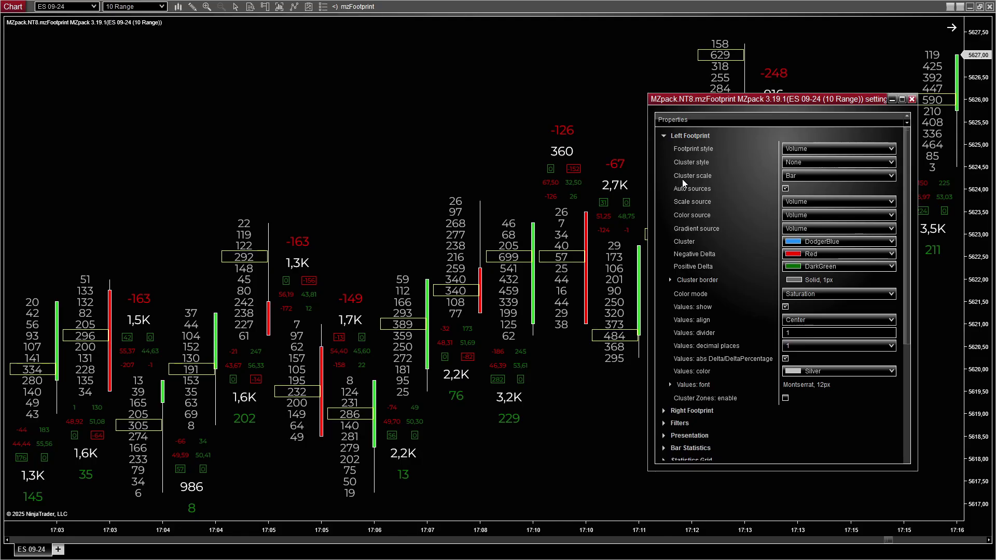
Step: Try Cluster style Brick, then Histogram, then remove the cluster histograms
{"action": "left_click", "coordinate": [817, 164]}
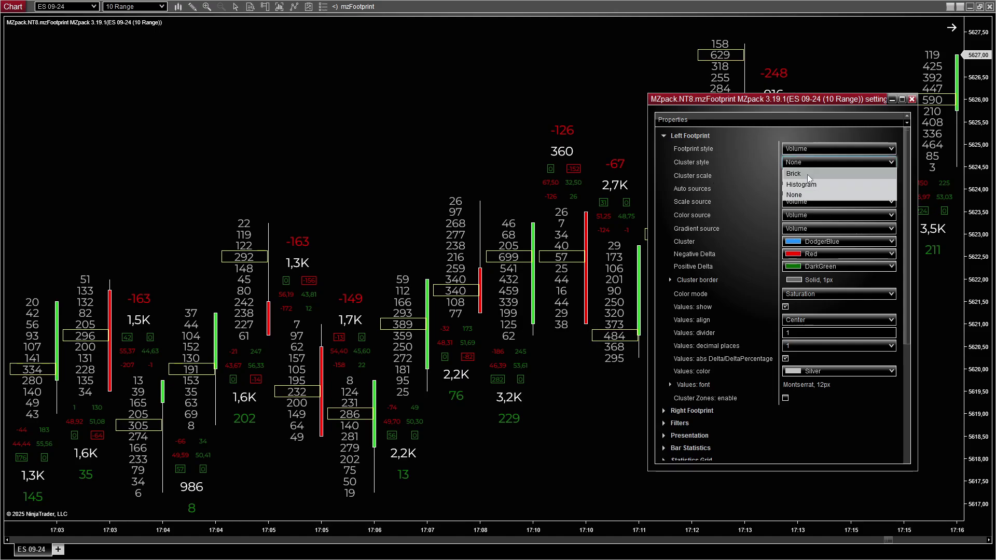
{"action": "left_click", "coordinate": [807, 174]}
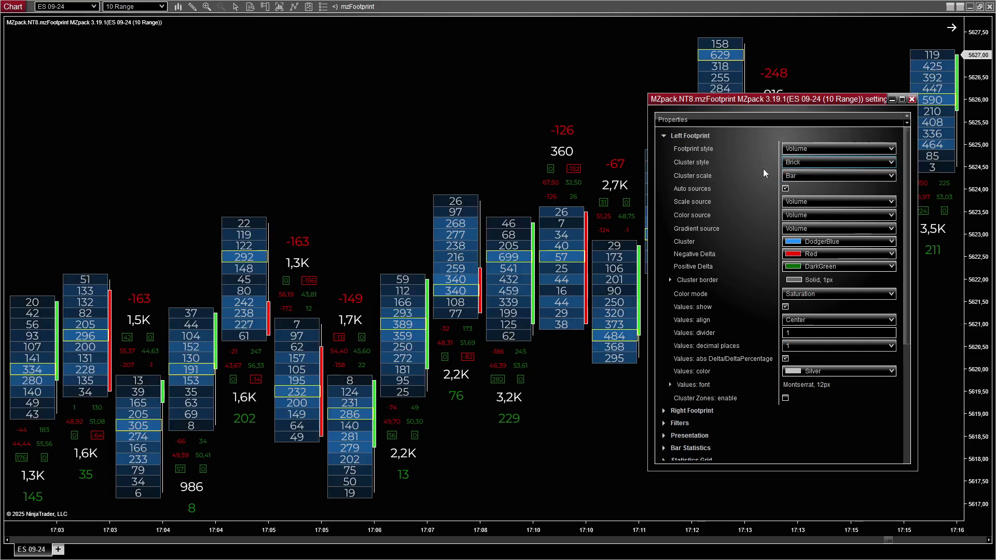
{"action": "left_click", "coordinate": [799, 163]}
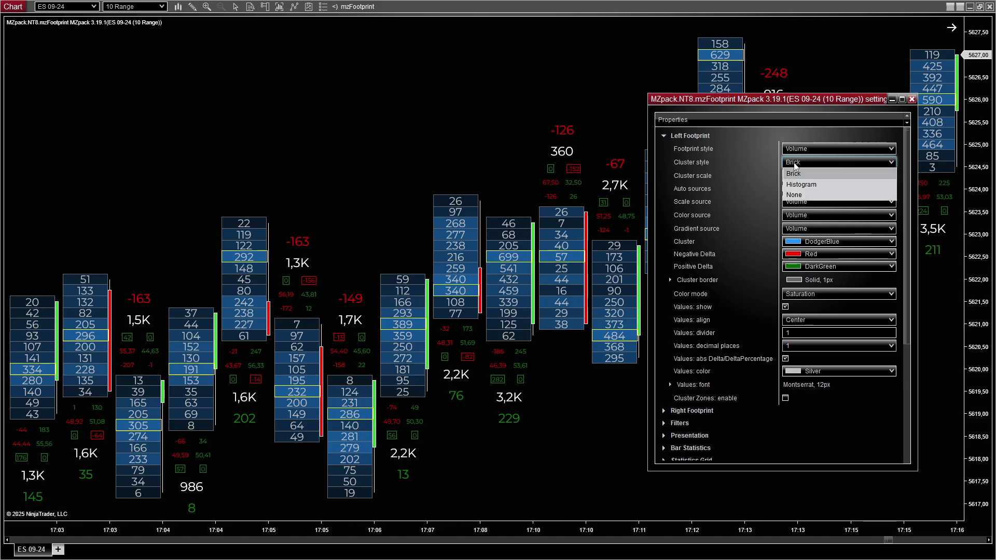
{"action": "left_click", "coordinate": [796, 186]}
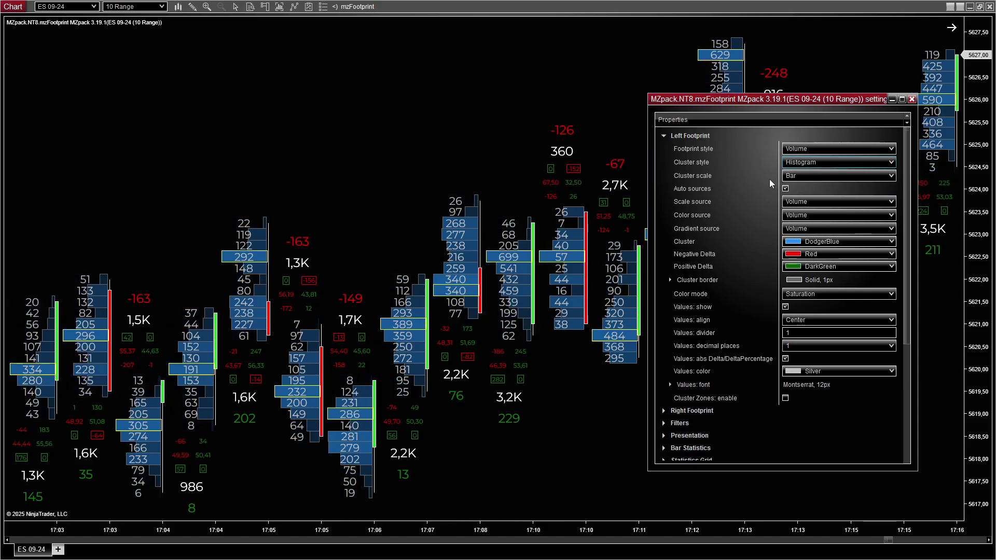
{"action": "left_click", "coordinate": [809, 164]}
{"action": "left_click", "coordinate": [794, 195]}
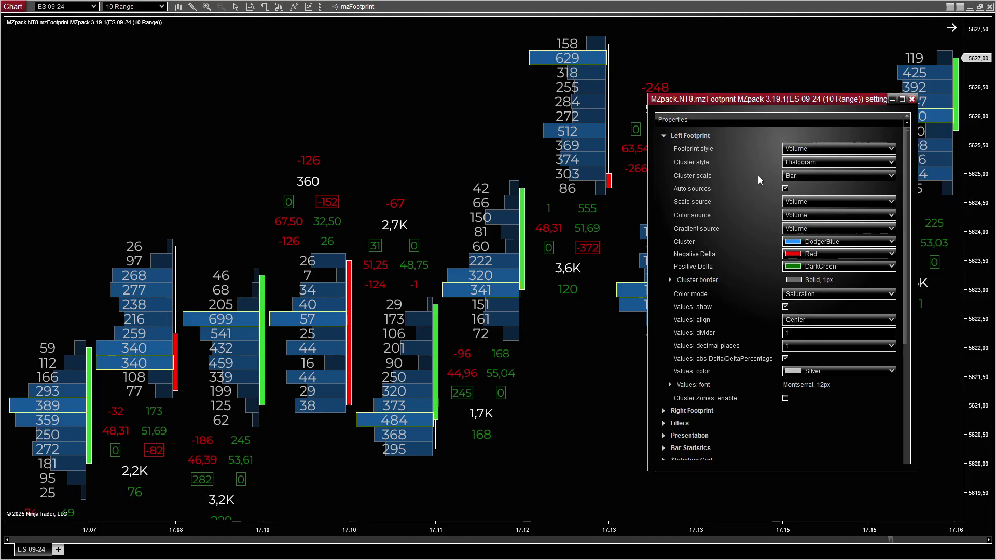
Step: Set Cluster scale to Chart, then to All
{"action": "left_click", "coordinate": [799, 176]}
{"action": "left_click", "coordinate": [798, 185]}
{"action": "left_click", "coordinate": [797, 177]}
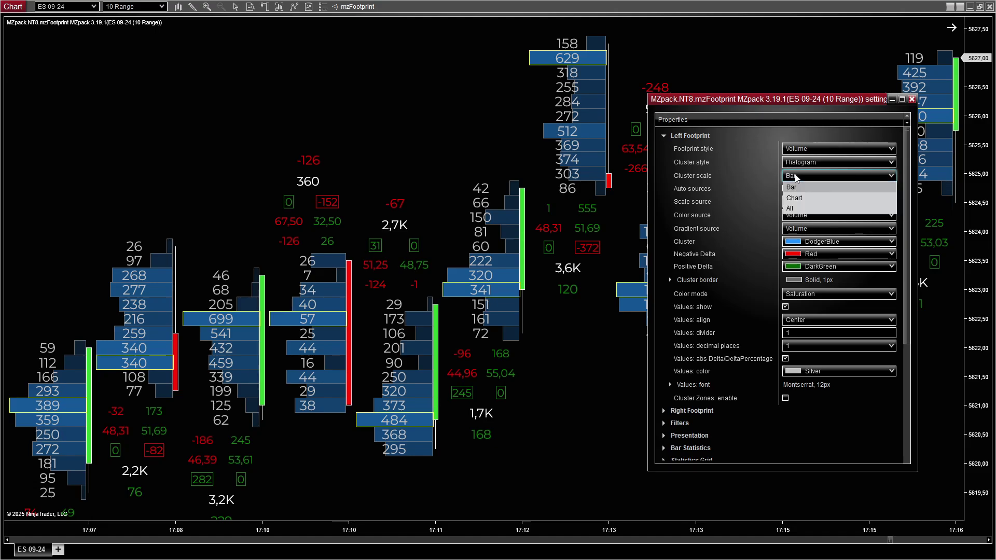
{"action": "left_click", "coordinate": [801, 199]}
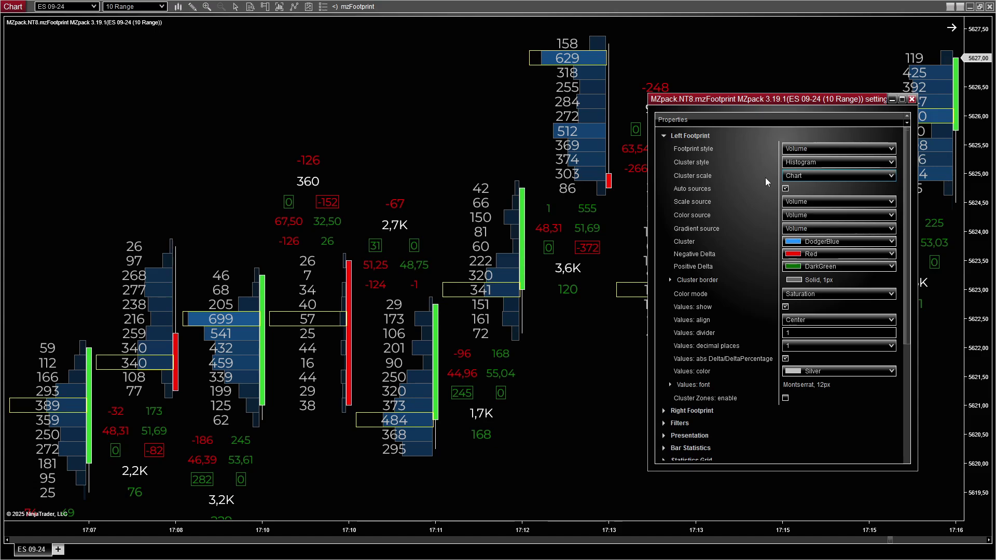
{"action": "left_click", "coordinate": [802, 177]}
{"action": "left_click", "coordinate": [799, 208]}
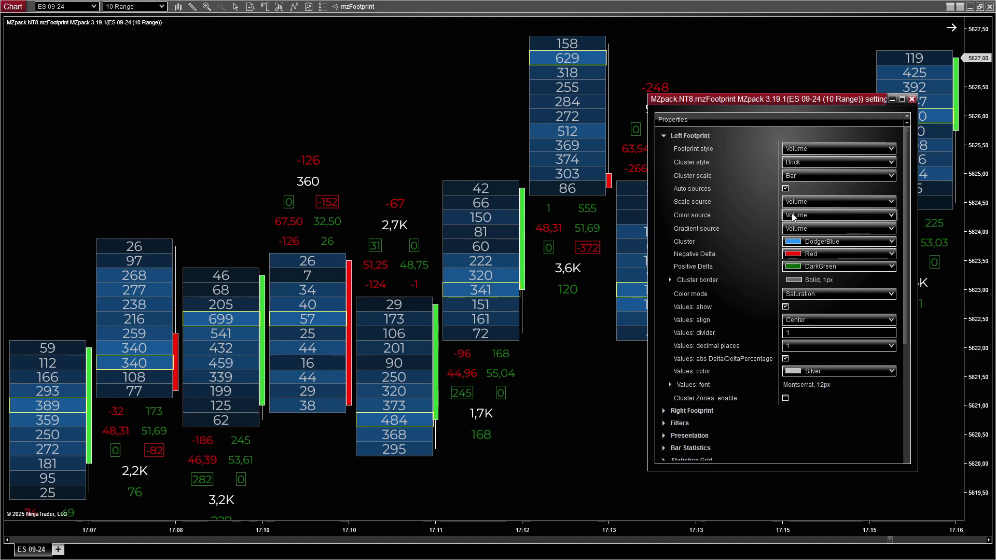
Step: Try Delta and then TradesNumber as the footprint's Color source
{"action": "left_click", "coordinate": [836, 215]}
{"action": "left_click", "coordinate": [809, 228]}
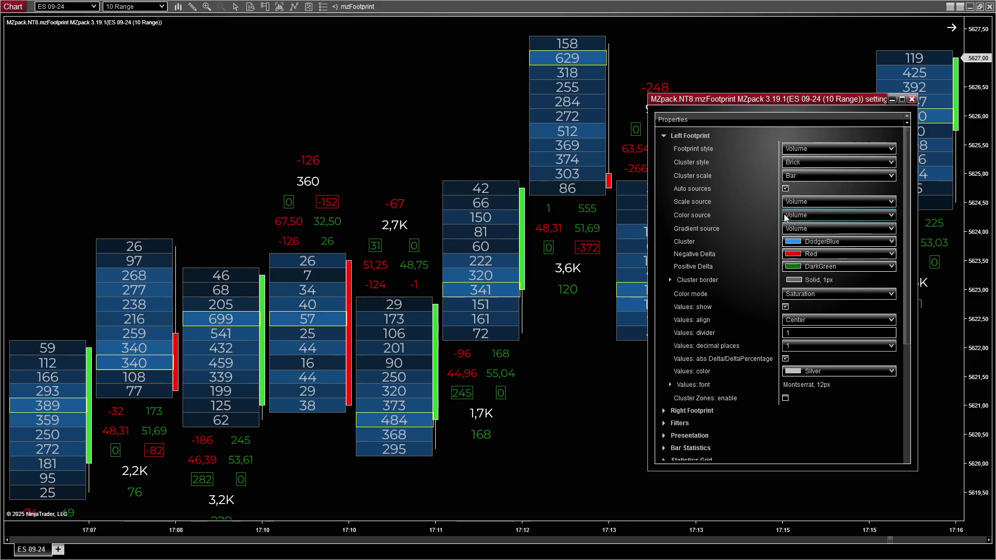
{"action": "left_click", "coordinate": [786, 214]}
{"action": "left_click", "coordinate": [797, 237]}
{"action": "left_click", "coordinate": [800, 215]}
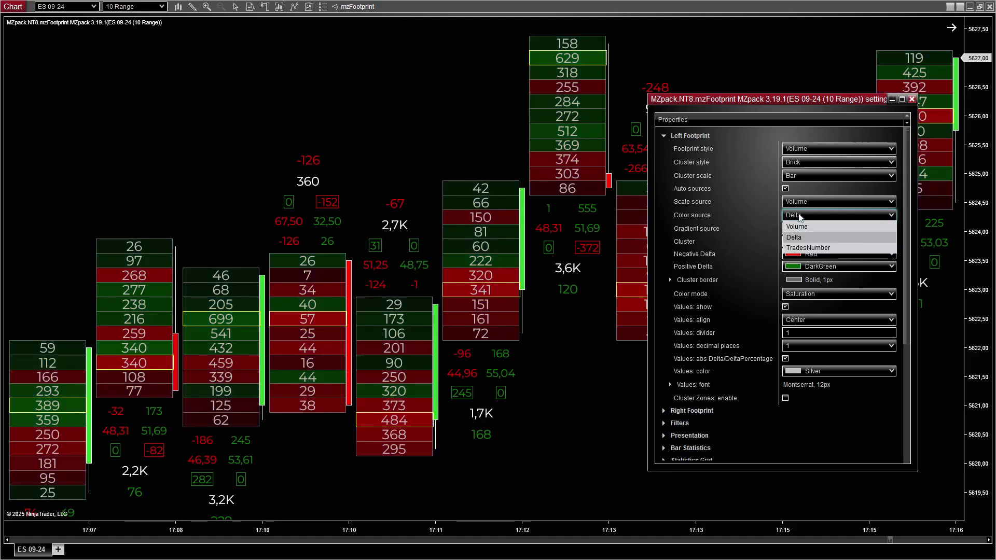
{"action": "left_click", "coordinate": [810, 248]}
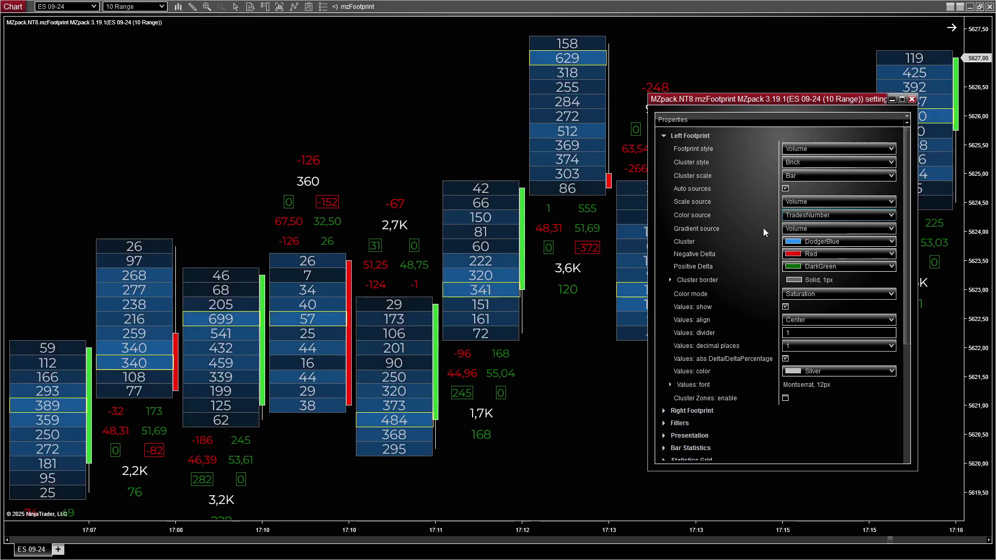
Step: Test Delta and TradesNumber as Gradient source, then return it to Volume
{"action": "left_click", "coordinate": [797, 229]}
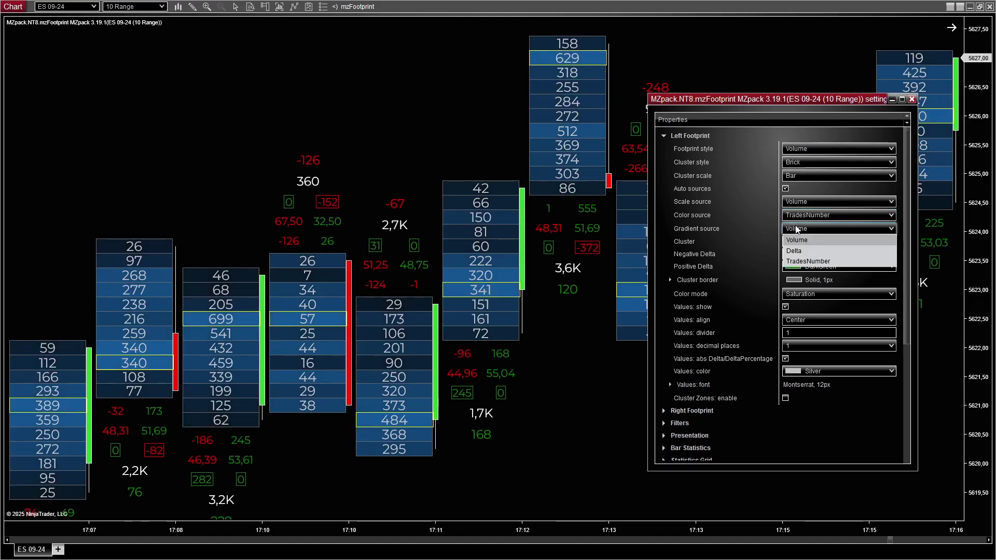
{"action": "left_click", "coordinate": [799, 250]}
{"action": "left_click", "coordinate": [800, 229]}
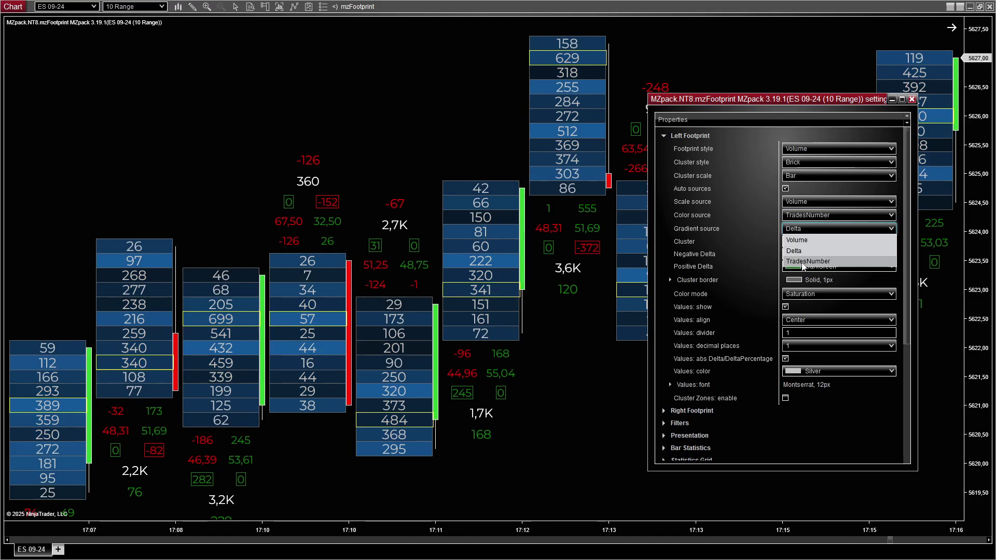
{"action": "left_click", "coordinate": [803, 261]}
{"action": "left_click", "coordinate": [797, 229]}
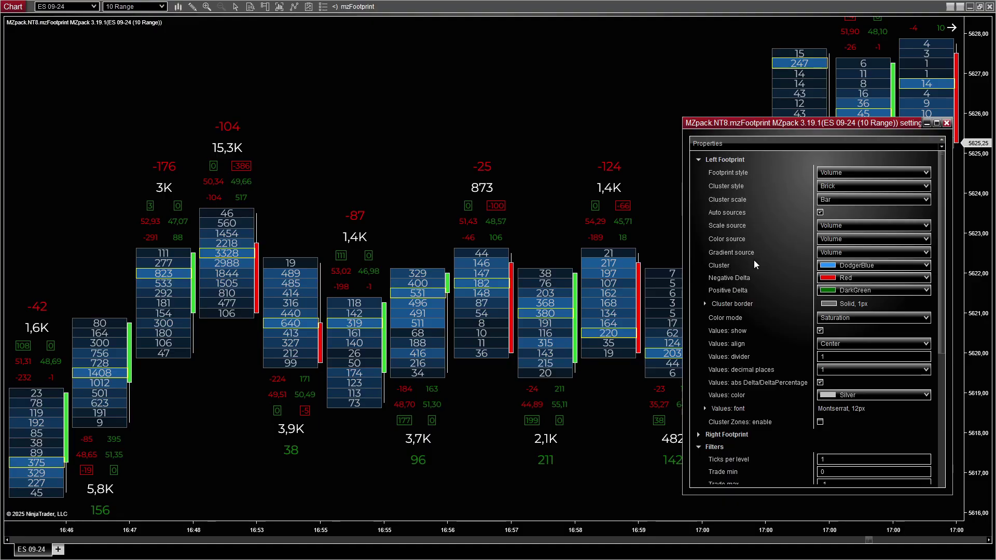
{"action": "left_click", "coordinate": [836, 253]}
{"action": "left_click", "coordinate": [837, 278]}
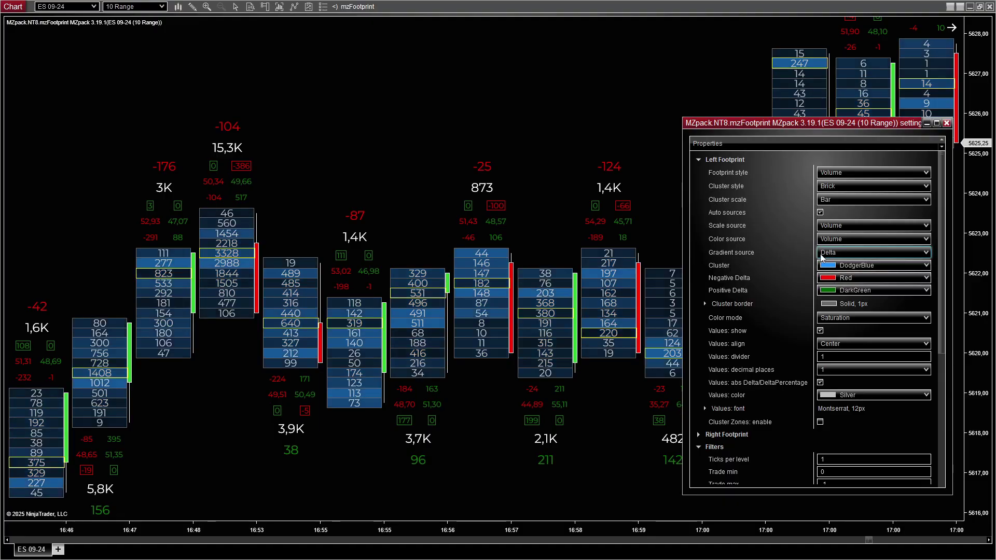
{"action": "left_click", "coordinate": [837, 252]}
{"action": "left_click", "coordinate": [846, 288]}
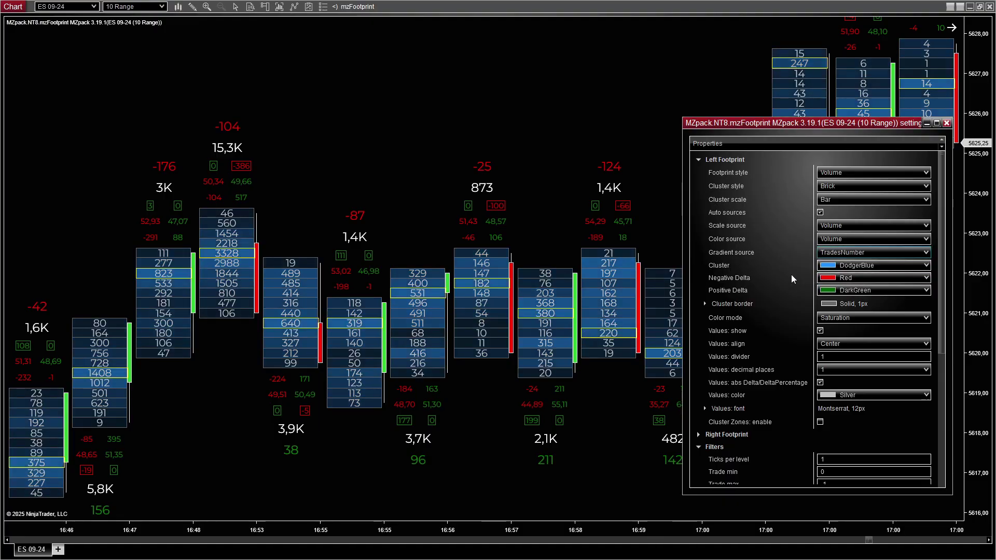
{"action": "left_click", "coordinate": [836, 253]}
{"action": "left_click", "coordinate": [836, 264]}
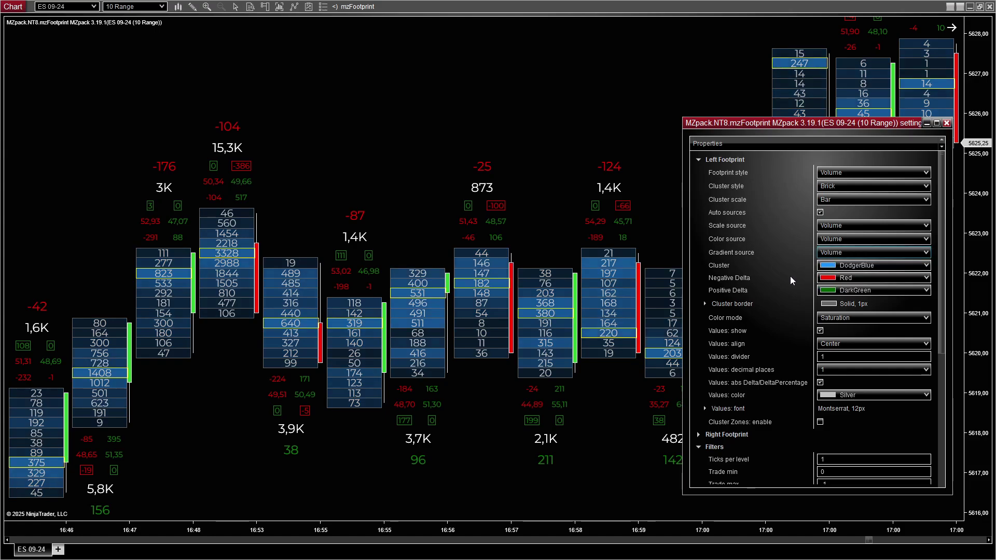
Step: Set the Filters Trade min value to 8 and acknowledge the reload message
{"action": "scroll", "coordinate": [824, 311], "scroll_direction": "down", "scroll_amount": 5}
{"action": "double_click", "coordinate": [825, 364]}
{"action": "type", "text": "8"}
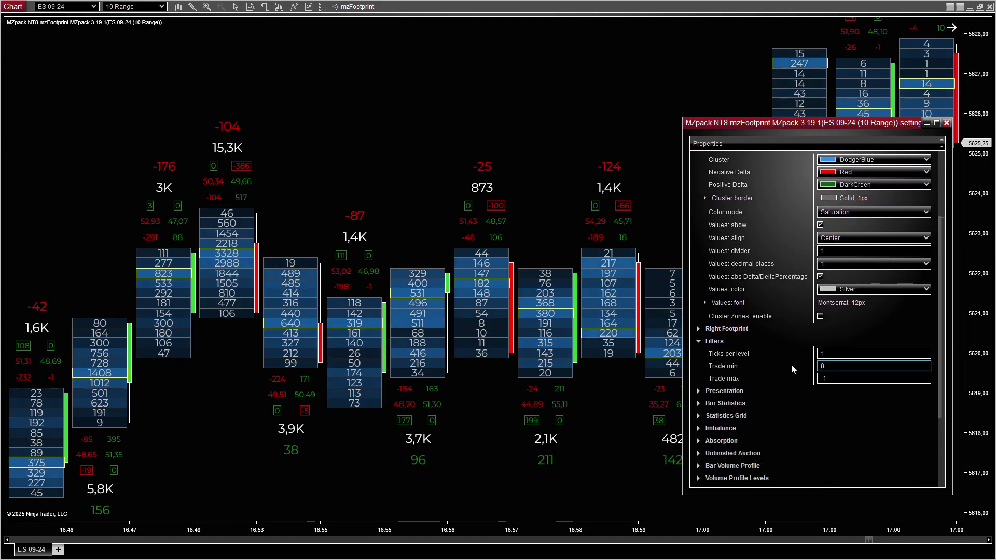
{"action": "key", "text": "Return"}
{"action": "left_click", "coordinate": [571, 294]}
{"action": "left_click_drag", "start_coordinate": [210, 525], "coordinate": [314, 524]}
Step: Widen the bars and set the right footprint style to Volume, then BidAsk, then Bid
{"action": "left_click_drag", "start_coordinate": [456, 530], "coordinate": [379, 527]}
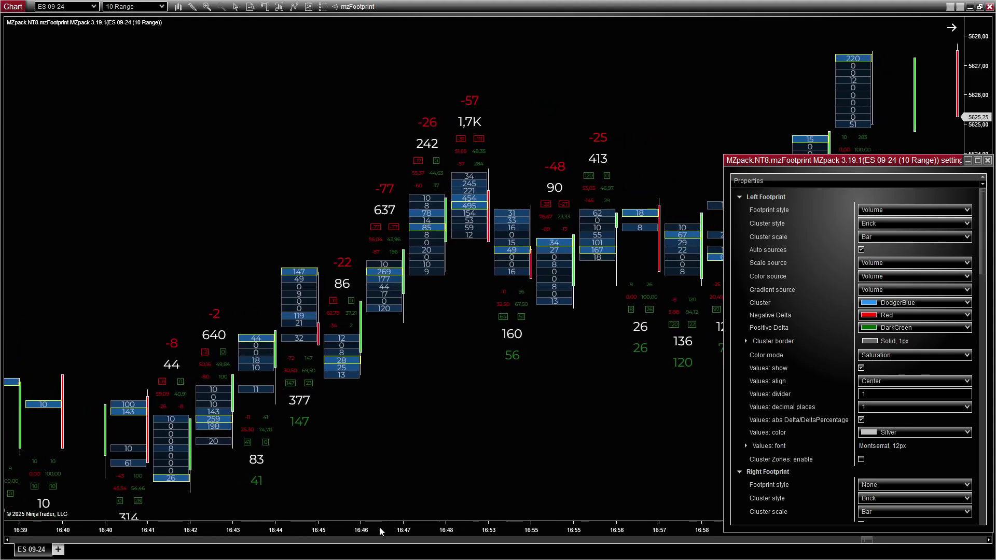
{"action": "left_click_drag", "start_coordinate": [562, 530], "coordinate": [412, 530]}
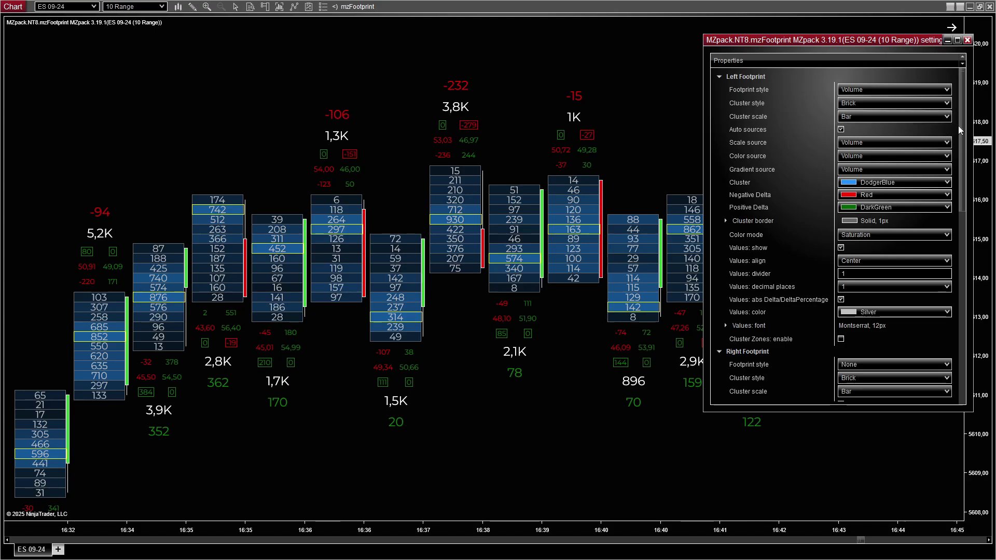
{"action": "left_click_drag", "start_coordinate": [960, 126], "coordinate": [968, 240]}
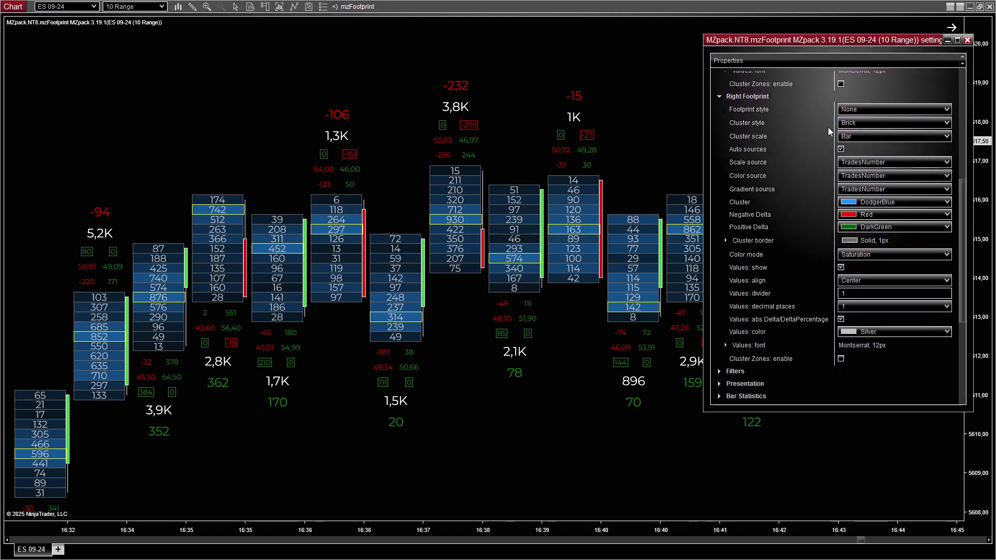
{"action": "left_click", "coordinate": [881, 109]}
{"action": "left_click", "coordinate": [870, 135]}
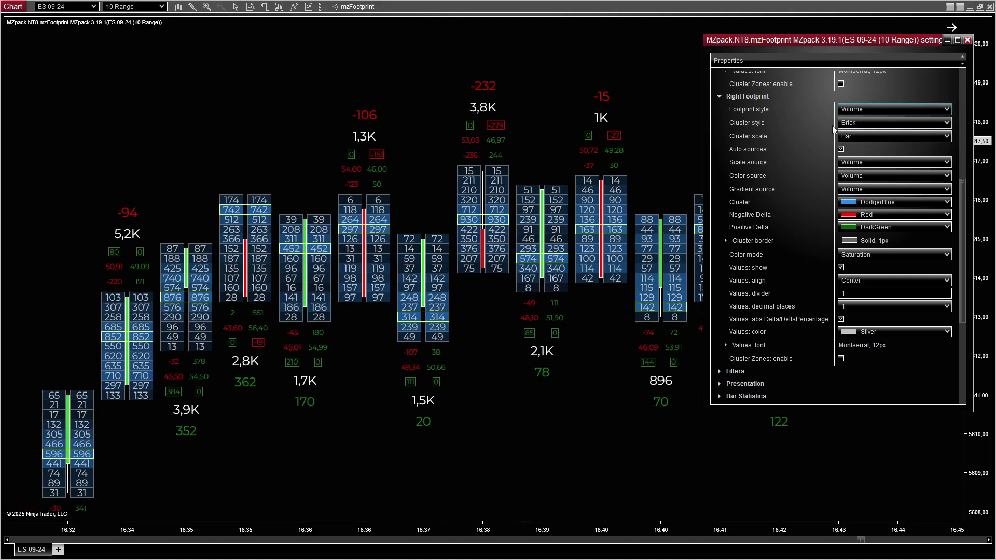
{"action": "left_click", "coordinate": [861, 110]}
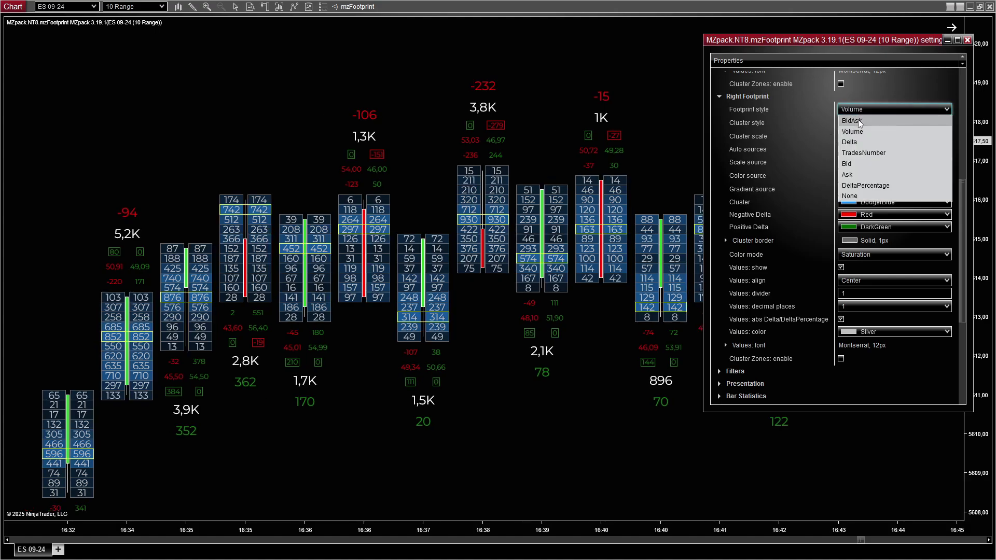
{"action": "left_click", "coordinate": [855, 123]}
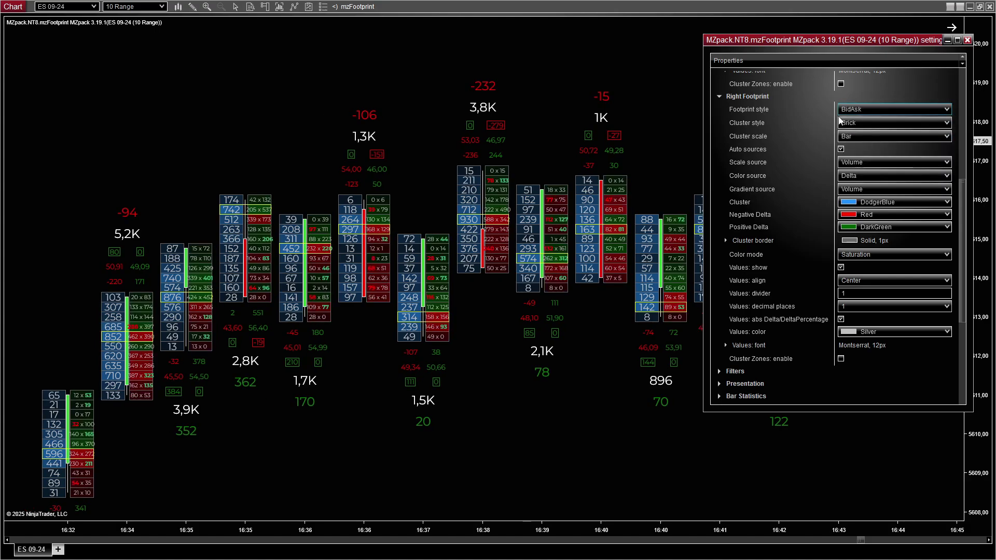
{"action": "left_click", "coordinate": [854, 109]}
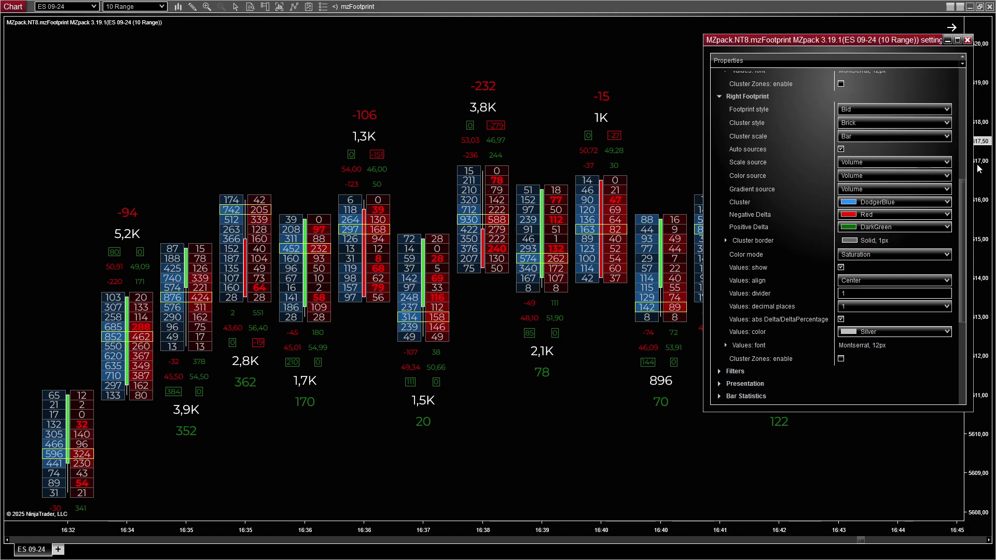
{"action": "scroll", "coordinate": [959, 108], "scroll_direction": "up", "scroll_amount": 3}
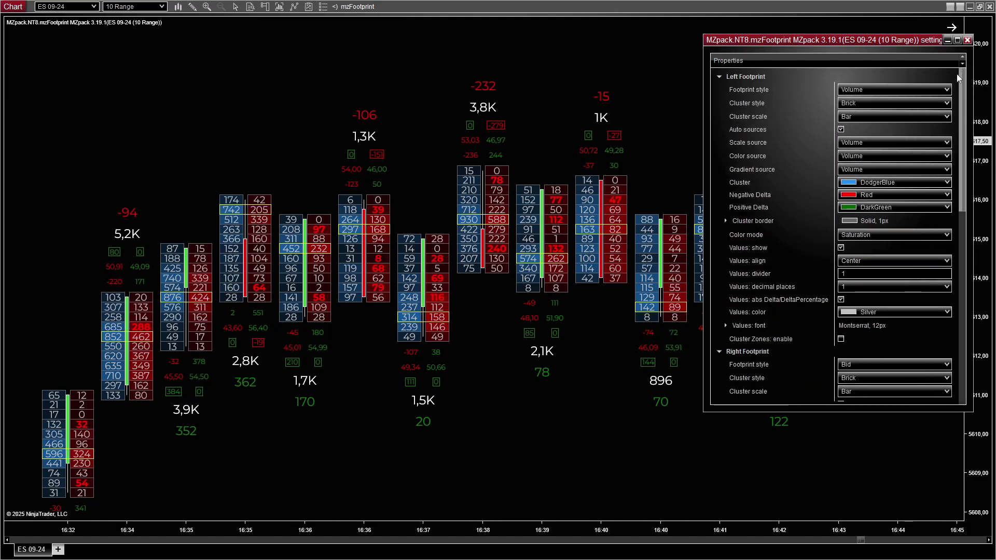
Step: Set the left footprint to Delta and the right footprint to Volume
{"action": "left_click", "coordinate": [888, 89]}
{"action": "left_click", "coordinate": [876, 124]}
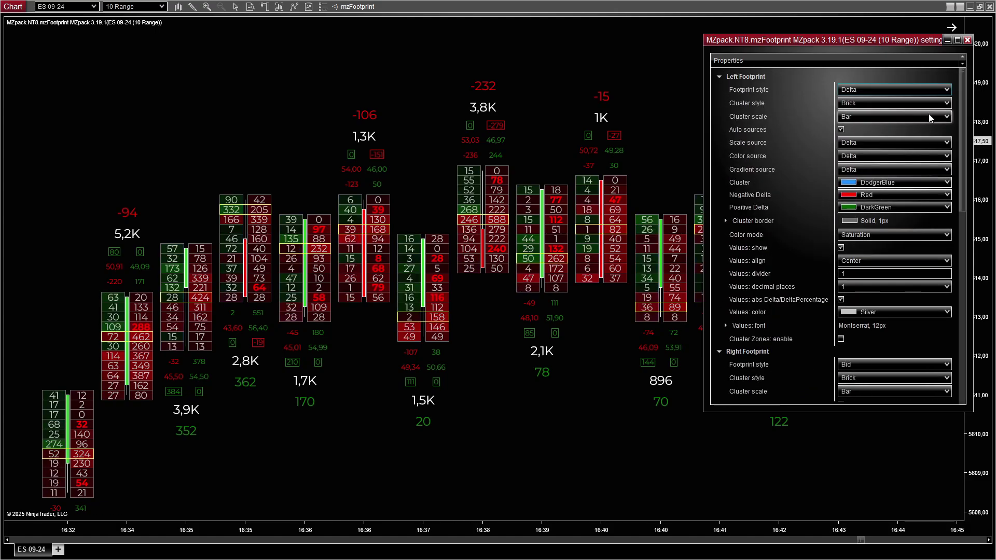
{"action": "scroll", "coordinate": [963, 121], "scroll_direction": "down", "scroll_amount": 2}
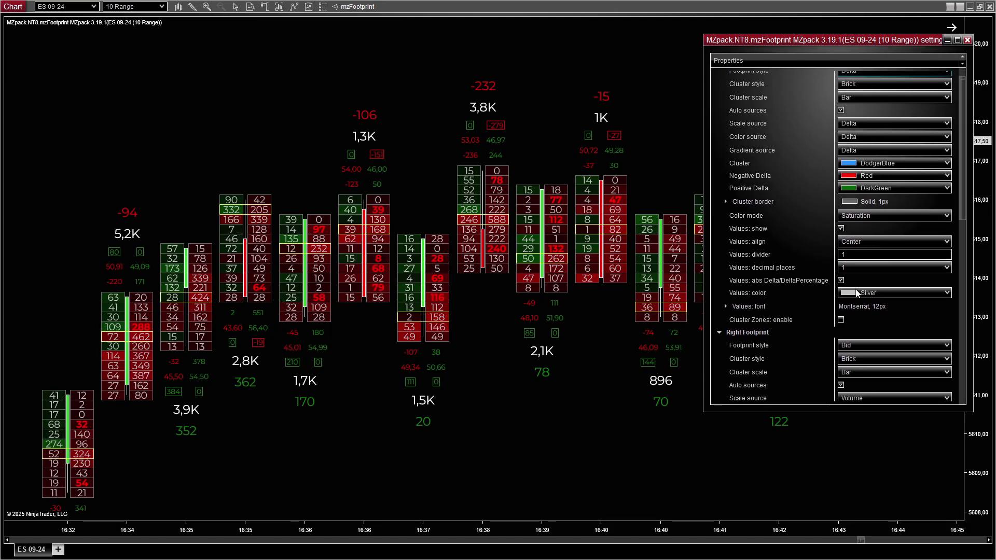
{"action": "left_click", "coordinate": [860, 346]}
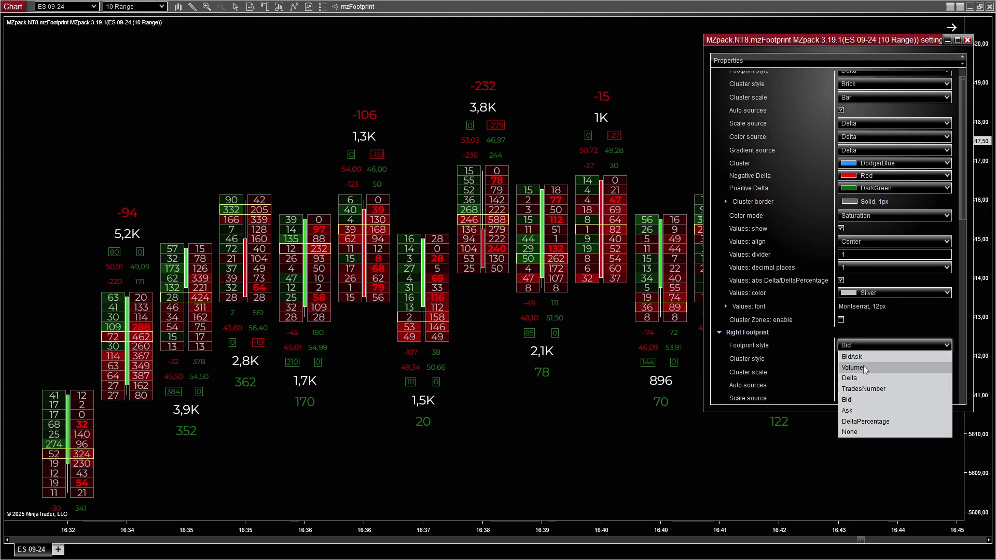
{"action": "left_click", "coordinate": [863, 366]}
{"action": "scroll", "coordinate": [715, 287], "scroll_direction": "up", "scroll_amount": 1}
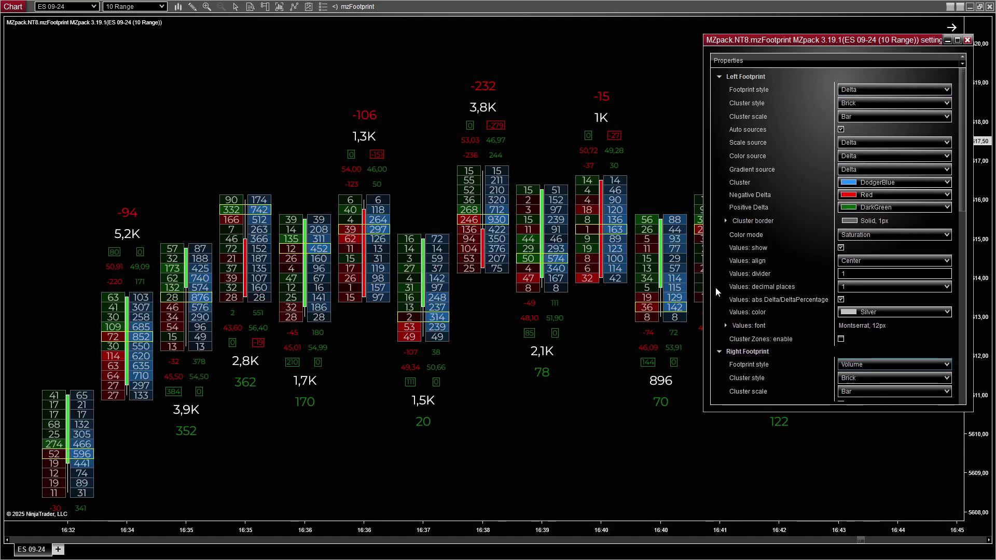
{"action": "left_click_drag", "start_coordinate": [288, 529], "coordinate": [318, 516]}
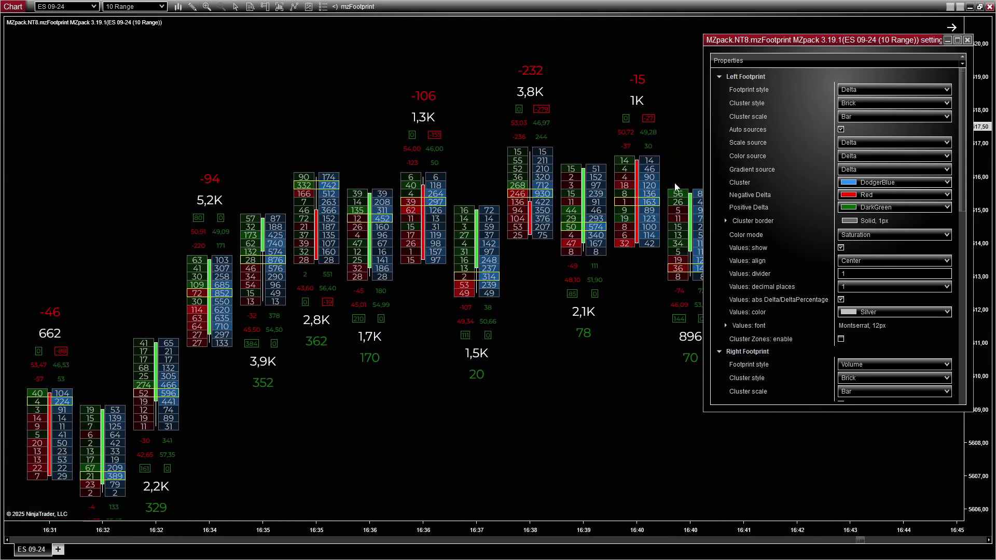
Step: Switch the left footprint to BidAsk and the right to TradesNumber, adjusting bar spacing
{"action": "left_click", "coordinate": [856, 91]}
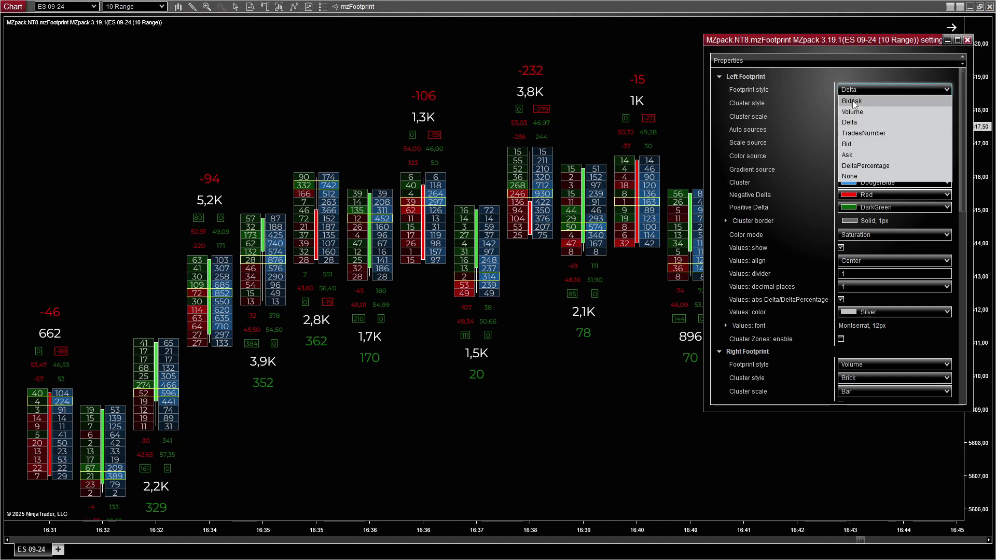
{"action": "left_click", "coordinate": [852, 102]}
{"action": "left_click", "coordinate": [882, 365]}
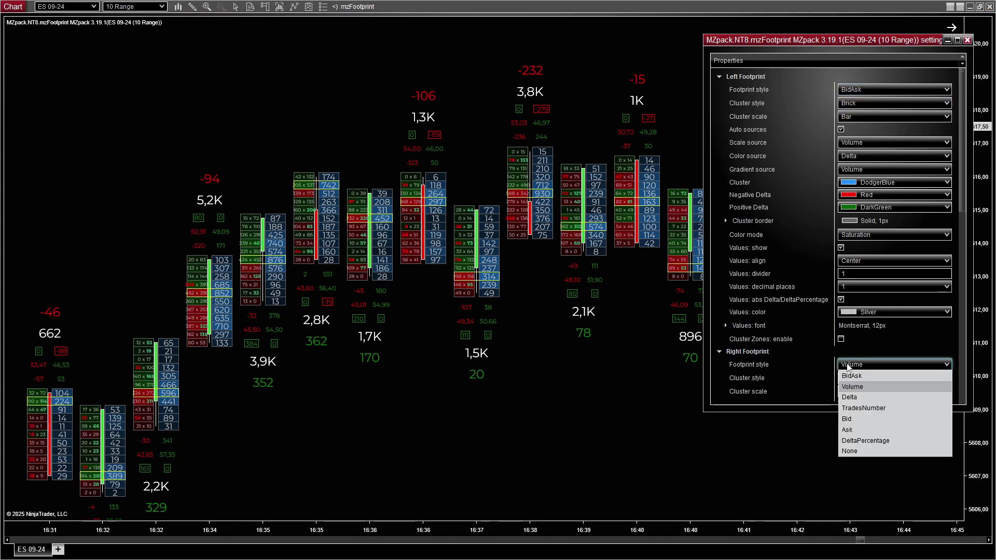
{"action": "left_click", "coordinate": [856, 408]}
{"action": "left_click_drag", "start_coordinate": [544, 528], "coordinate": [400, 527]}
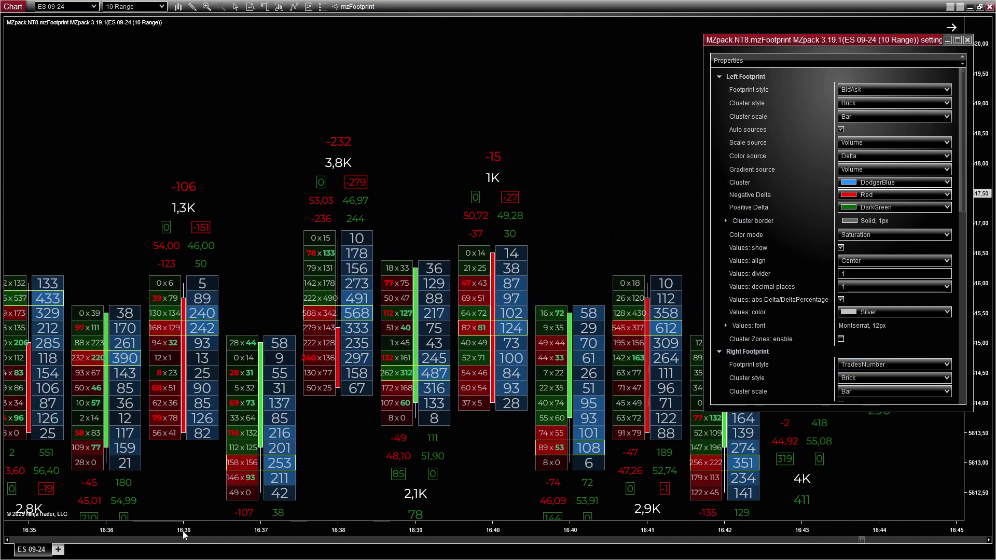
{"action": "left_click_drag", "start_coordinate": [183, 531], "coordinate": [234, 524]}
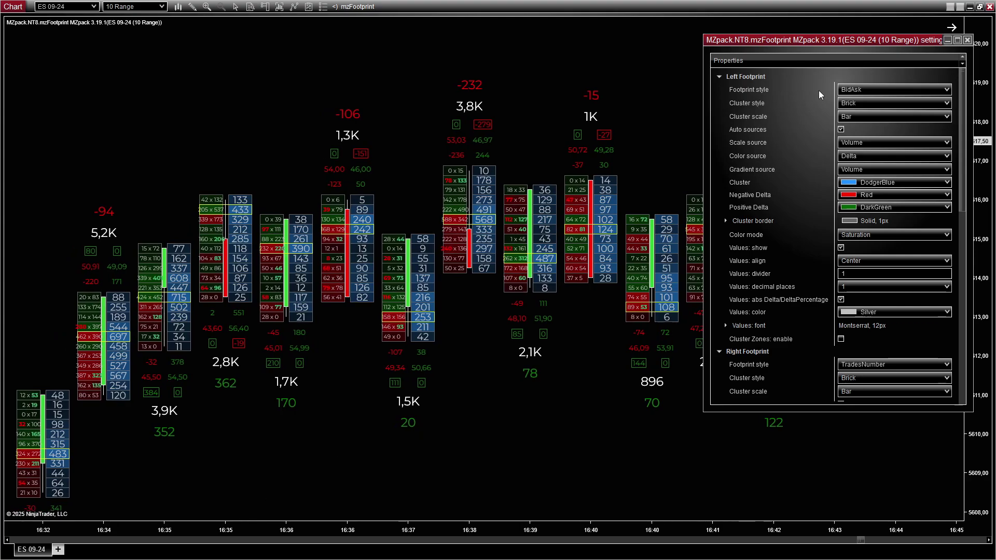
{"action": "left_click", "coordinate": [849, 91]}
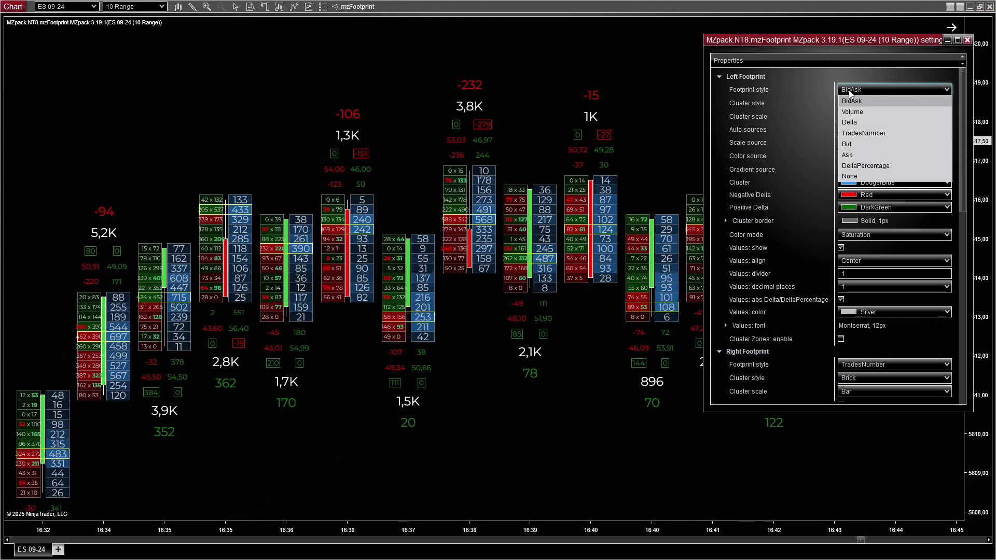
Step: Set the left footprint to DeltaPercentage and the right footprint to Volume, compressing bar spacing
{"action": "left_click", "coordinate": [870, 164]}
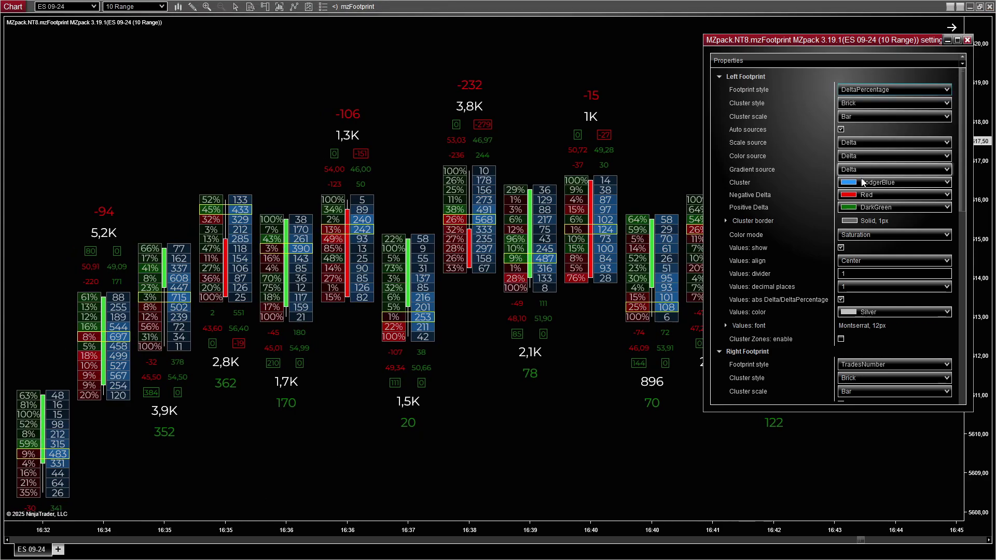
{"action": "left_click", "coordinate": [862, 365]}
{"action": "left_click", "coordinate": [860, 389]}
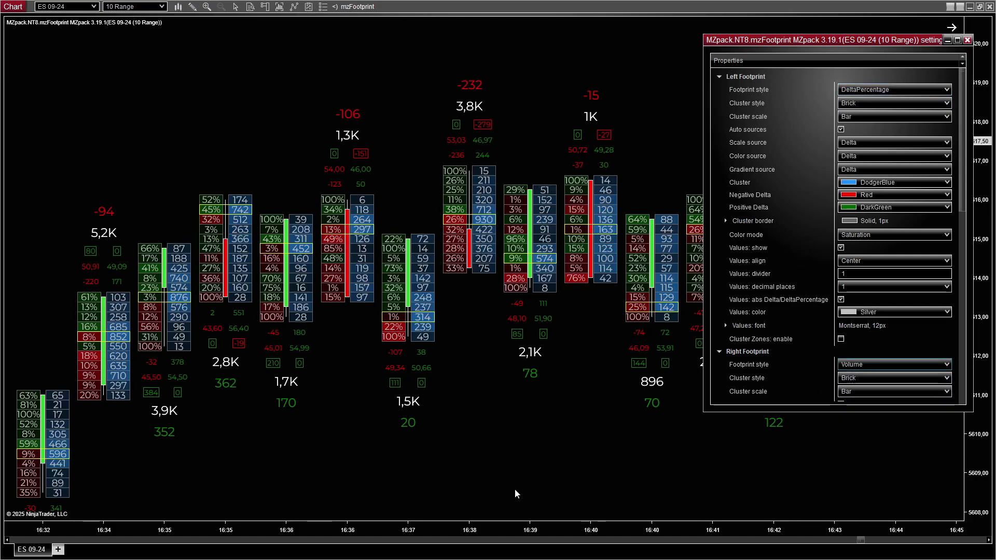
{"action": "left_click_drag", "start_coordinate": [418, 526], "coordinate": [442, 524]}
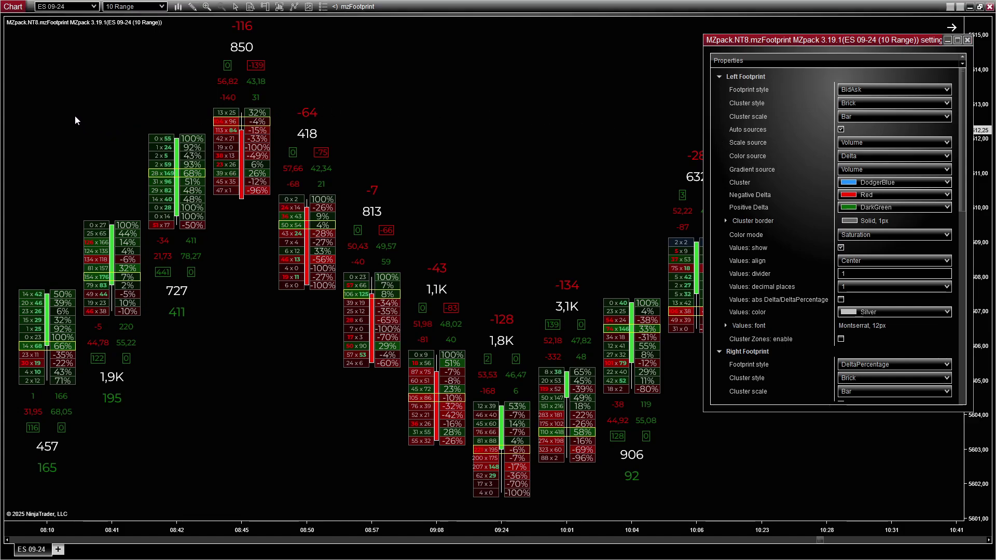
Step: Place a blue arrow pointing at a bar, then deselect it on empty chart space
{"action": "left_click", "coordinate": [126, 168]}
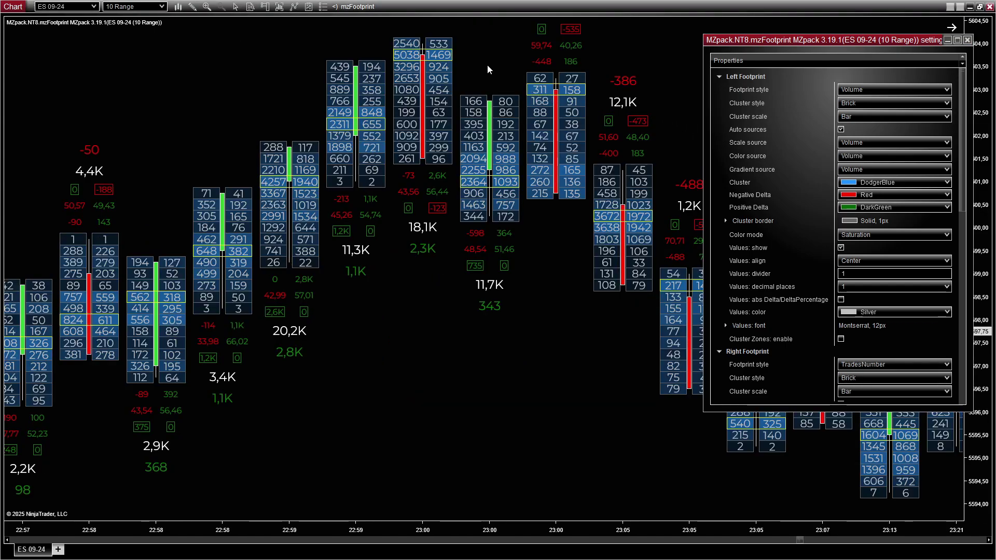
{"action": "left_click_drag", "start_coordinate": [289, 56], "coordinate": [356, 57]}
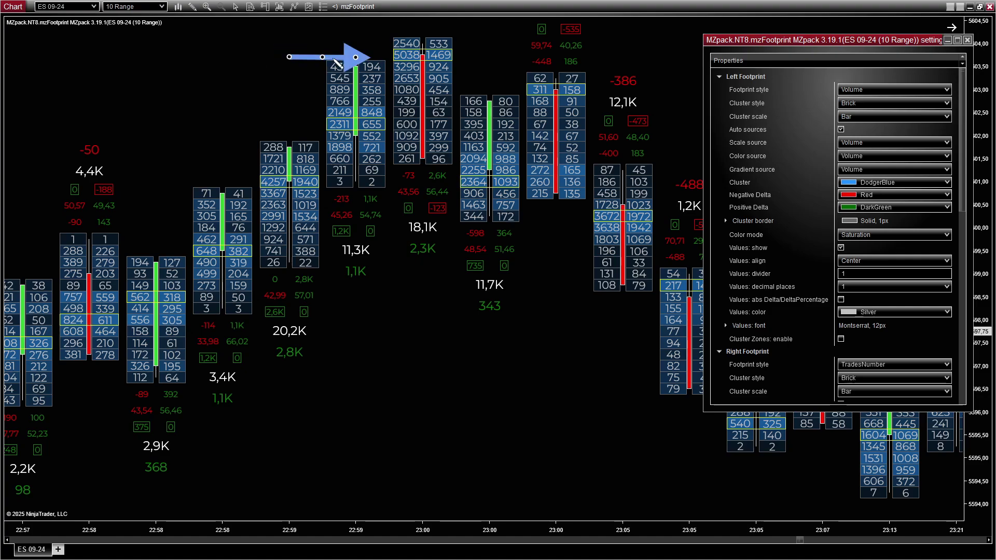
{"action": "left_click", "coordinate": [382, 55]}
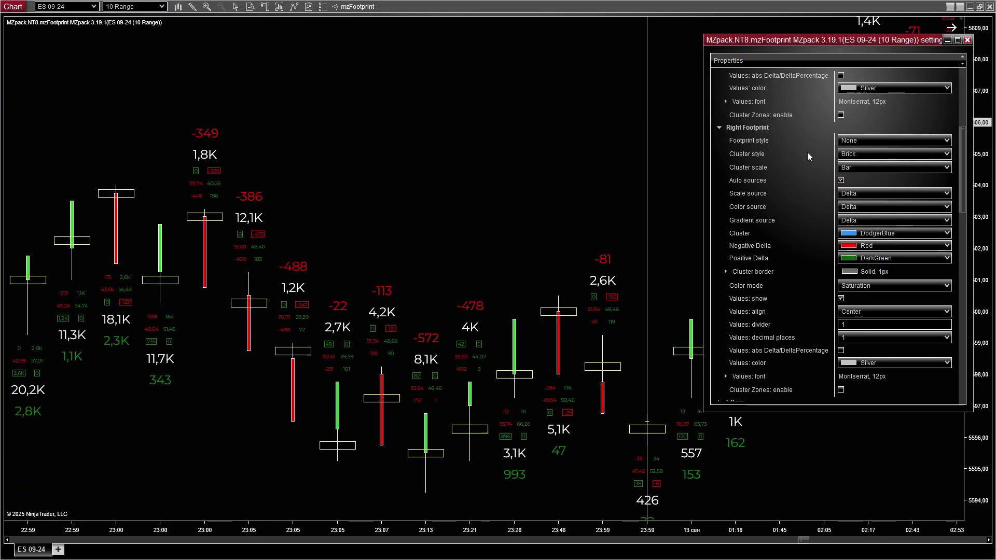
Step: Set the right footprint style to Delta
{"action": "left_click", "coordinate": [855, 141]}
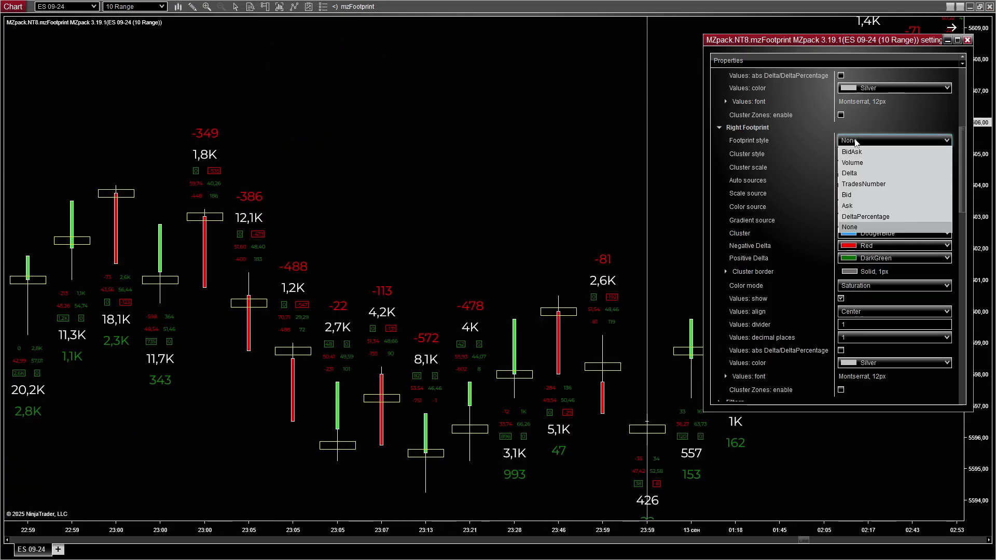
{"action": "left_click", "coordinate": [851, 174]}
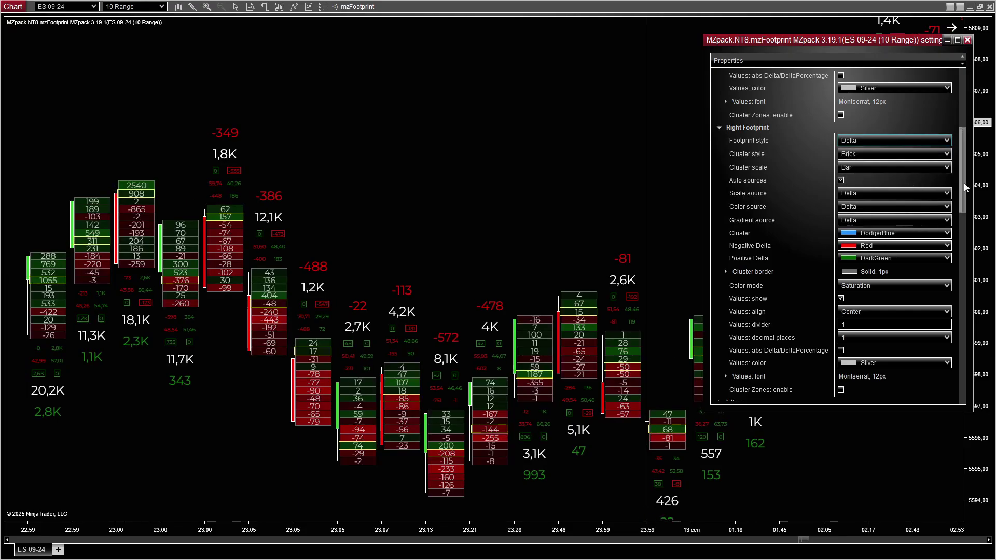
{"action": "left_click_drag", "start_coordinate": [963, 188], "coordinate": [973, 225]}
{"action": "scroll", "coordinate": [879, 235], "scroll_direction": "down", "scroll_amount": 3}
Step: Enable Absorption #1 Show and its S/R zones, then zoom the chart out to more bars
{"action": "left_click", "coordinate": [841, 215]}
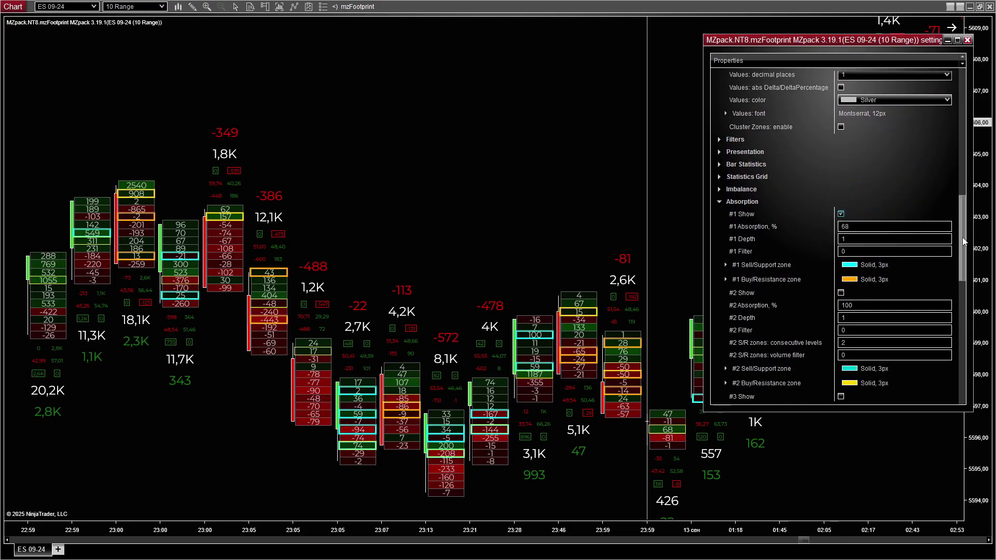
{"action": "left_click_drag", "start_coordinate": [962, 283], "coordinate": [976, 311]}
{"action": "scroll", "coordinate": [851, 290], "scroll_direction": "down", "scroll_amount": 3}
{"action": "left_click", "coordinate": [841, 288]}
{"action": "scroll", "coordinate": [841, 288], "scroll_direction": "up", "scroll_amount": 1}
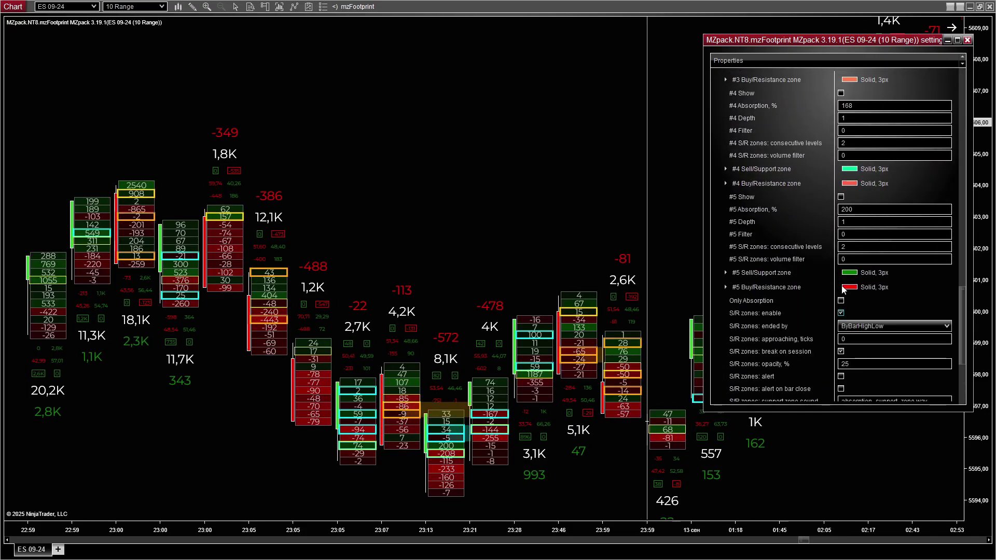
{"action": "left_click_drag", "start_coordinate": [290, 522], "coordinate": [450, 523]}
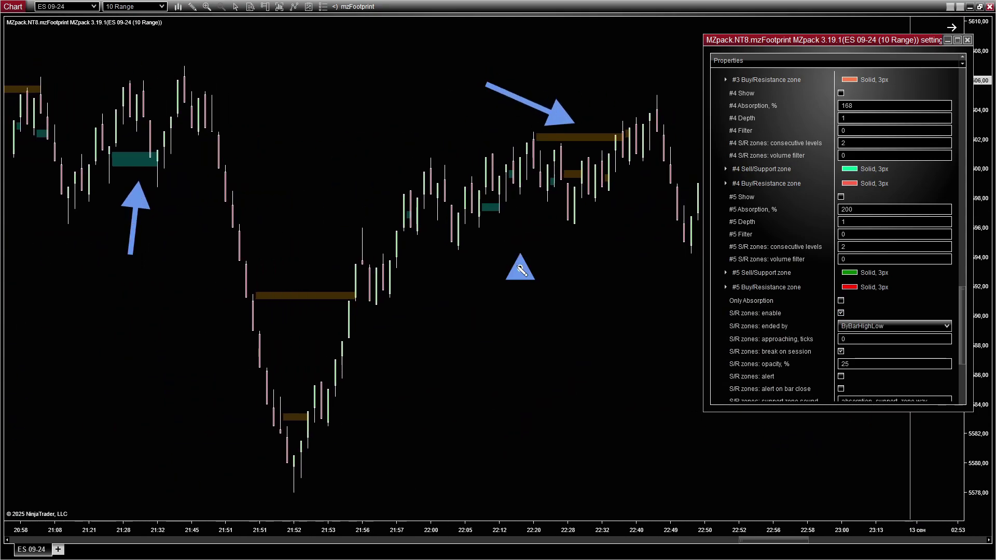
{"action": "scroll", "coordinate": [210, 490], "scroll_direction": "up", "scroll_amount": 5}
{"action": "scroll", "coordinate": [210, 487], "scroll_direction": "up", "scroll_amount": 5}
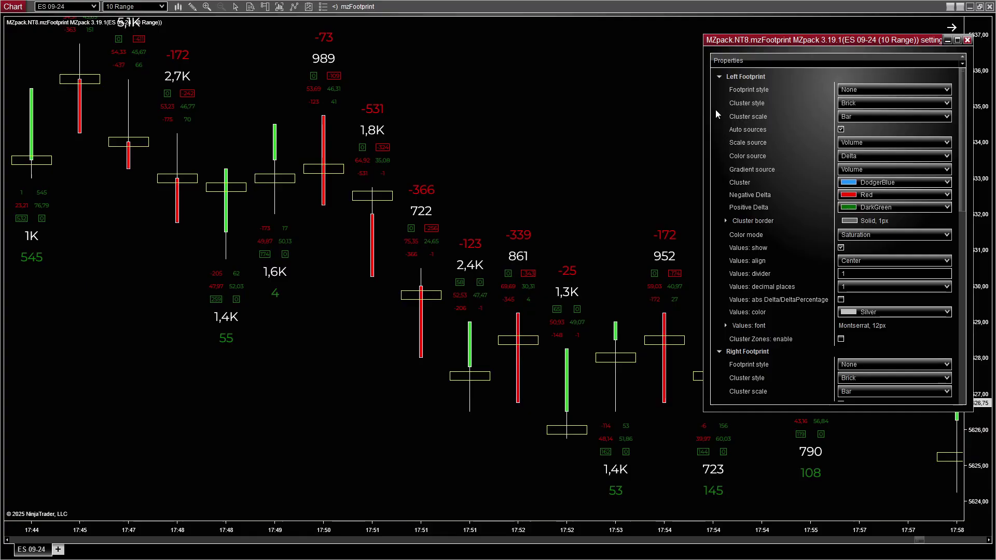
{"action": "left_click", "coordinate": [894, 89]}
Step: Set the left footprint to Delta with Volume color source and Histogram cluster style
{"action": "left_click", "coordinate": [872, 125]}
{"action": "left_click", "coordinate": [856, 156]}
{"action": "left_click", "coordinate": [852, 167]}
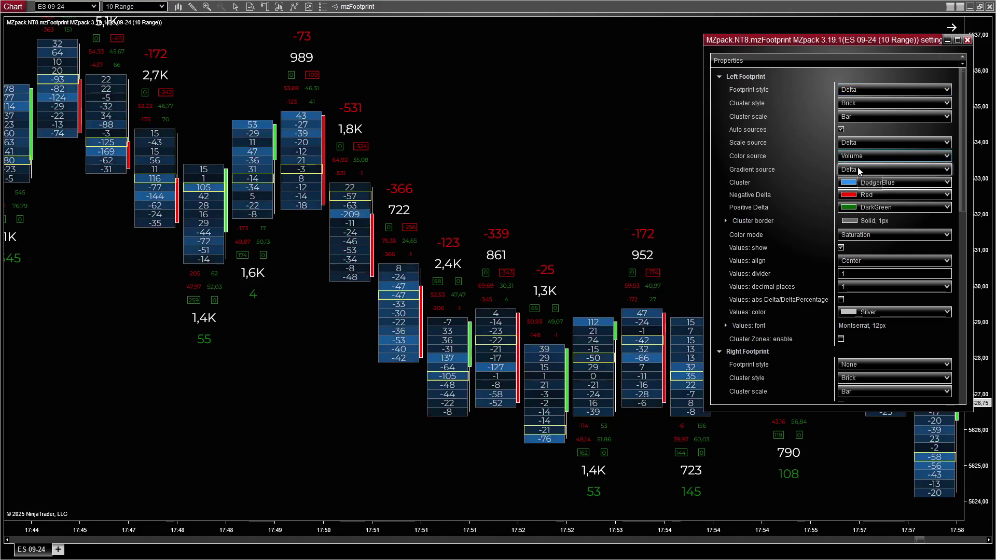
{"action": "left_click", "coordinate": [856, 103]}
{"action": "left_click", "coordinate": [856, 125]}
{"action": "scroll", "coordinate": [856, 125], "scroll_direction": "down", "scroll_amount": 5}
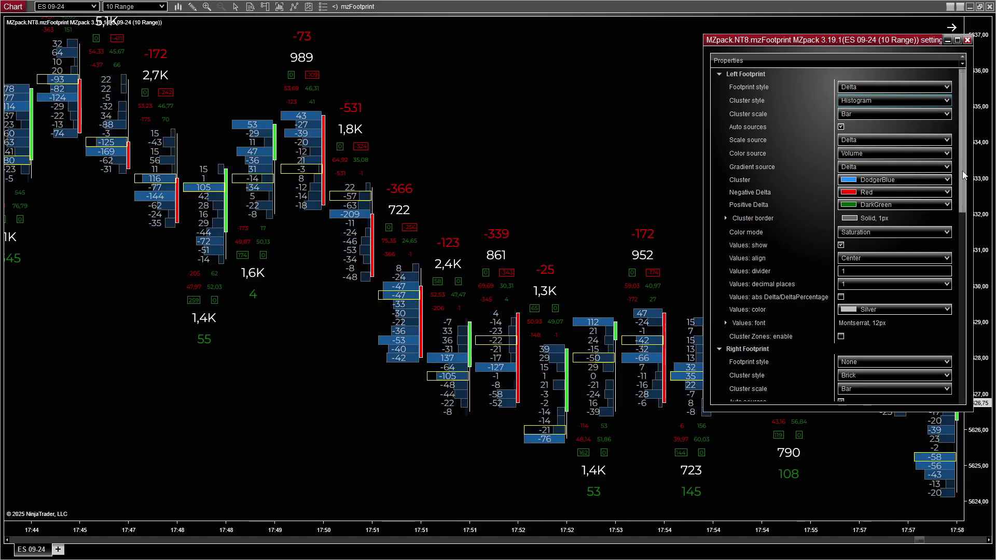
Step: Set the right footprint to Bid, colored by Delta, with negative delta Yellow after trying Maroon and Red
{"action": "left_click", "coordinate": [895, 193]}
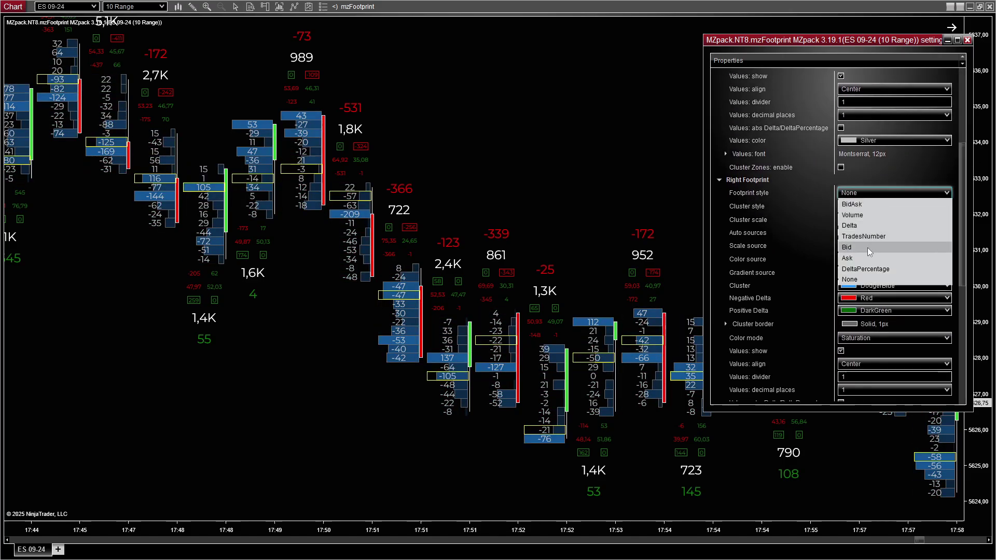
{"action": "left_click", "coordinate": [867, 247]}
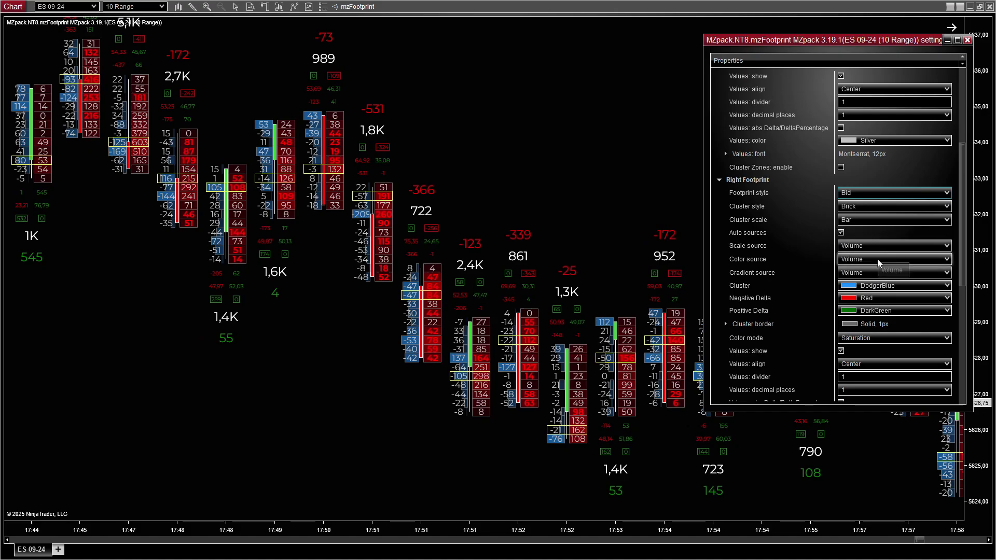
{"action": "left_click", "coordinate": [876, 260]}
{"action": "left_click", "coordinate": [877, 282]}
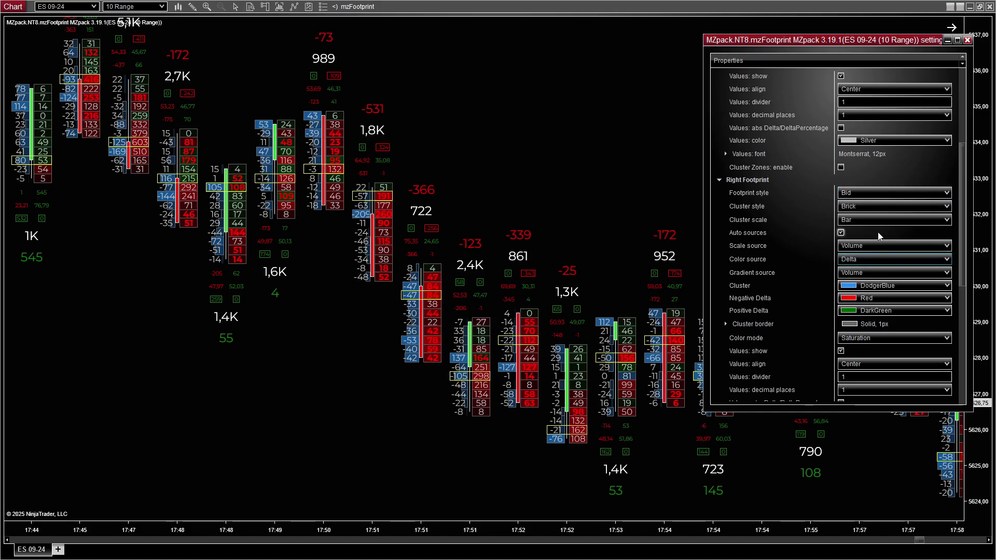
{"action": "left_click", "coordinate": [913, 298]}
{"action": "left_click", "coordinate": [871, 281]}
{"action": "left_click", "coordinate": [903, 298]}
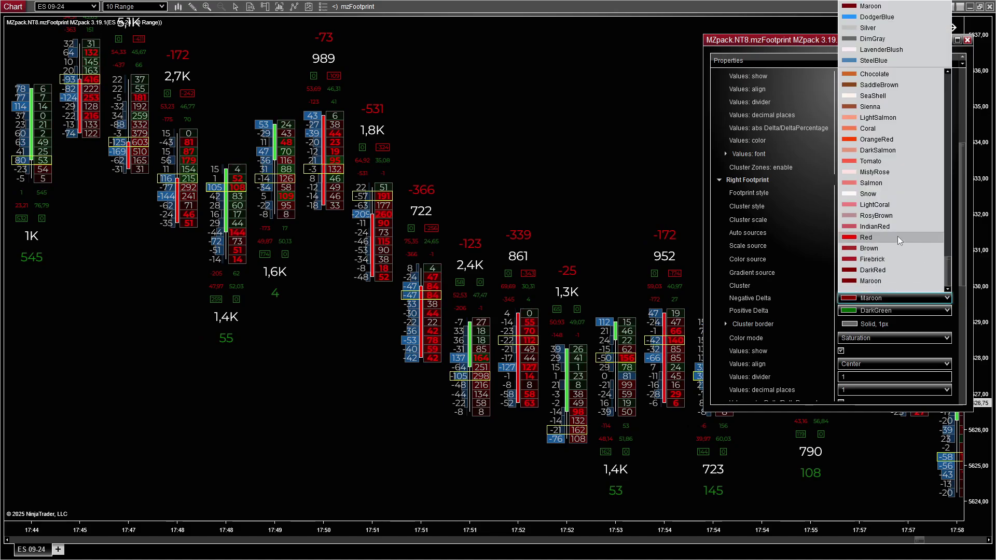
{"action": "left_click", "coordinate": [900, 238]}
{"action": "left_click", "coordinate": [901, 297]}
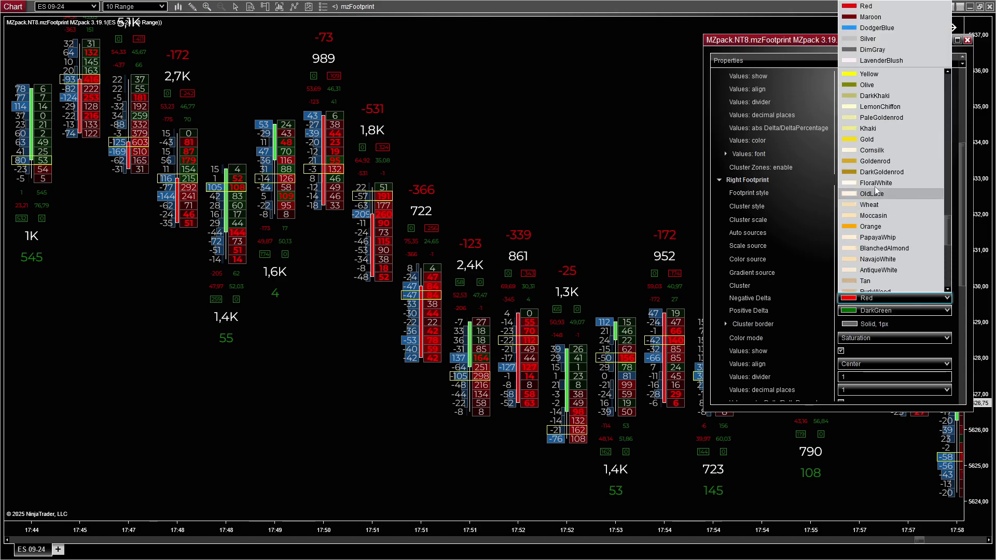
{"action": "left_click", "coordinate": [869, 74]}
{"action": "scroll", "coordinate": [670, 506], "scroll_direction": "down", "scroll_amount": 5}
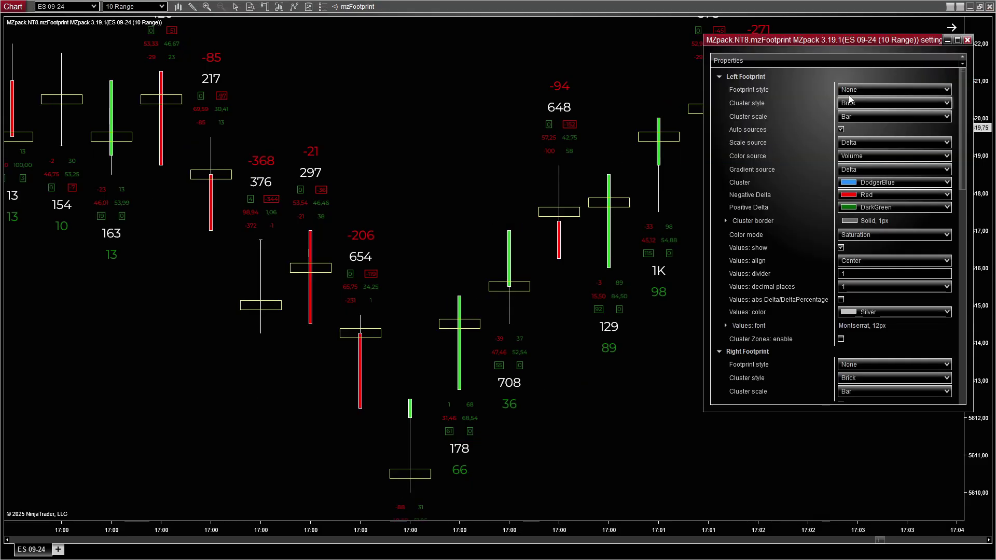
Step: Set the left footprint to Delta with Histogram clusters, Bar scale and Delta colour source
{"action": "left_click", "coordinate": [871, 90]}
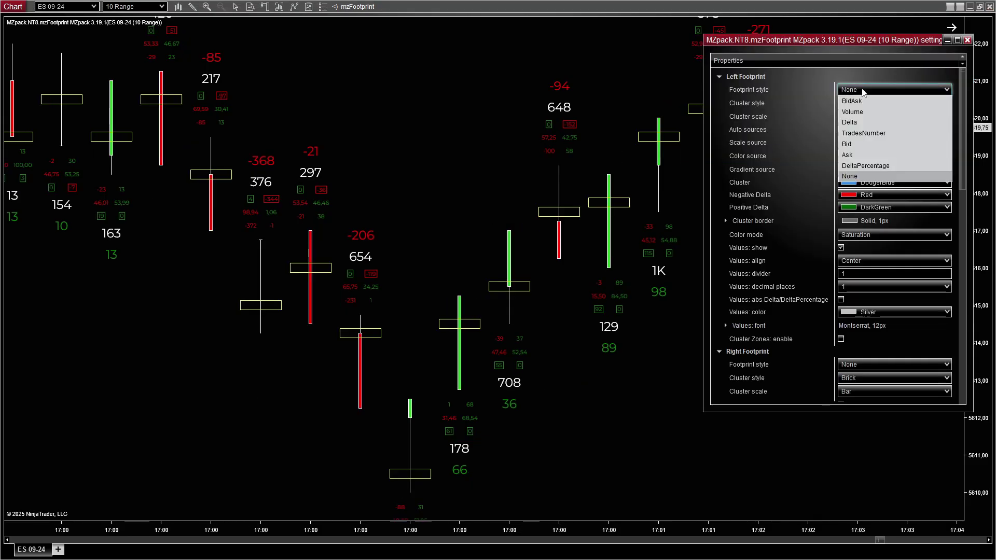
{"action": "left_click", "coordinate": [858, 122]}
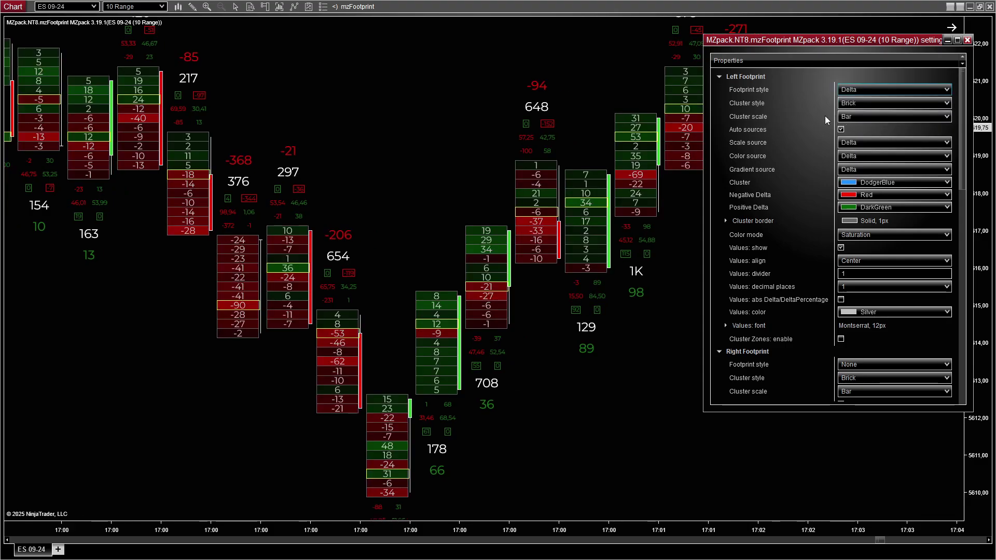
{"action": "left_click", "coordinate": [856, 104]}
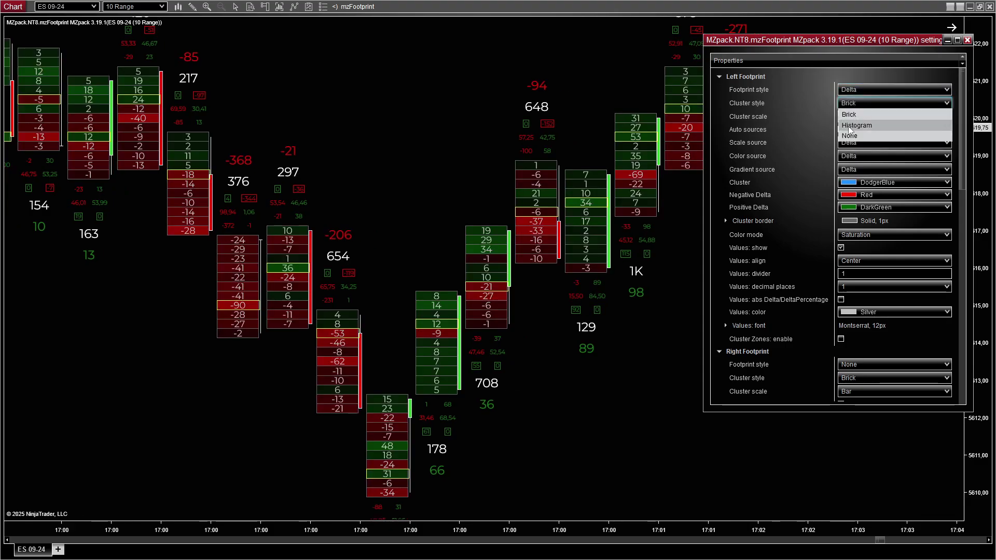
{"action": "left_click", "coordinate": [855, 125]}
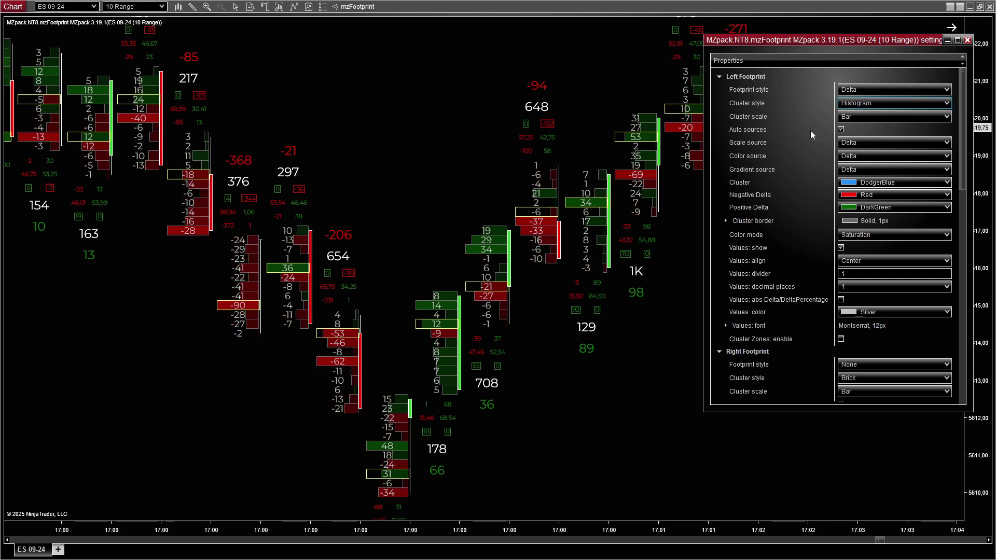
{"action": "left_click", "coordinate": [852, 117]}
{"action": "left_click", "coordinate": [851, 129]}
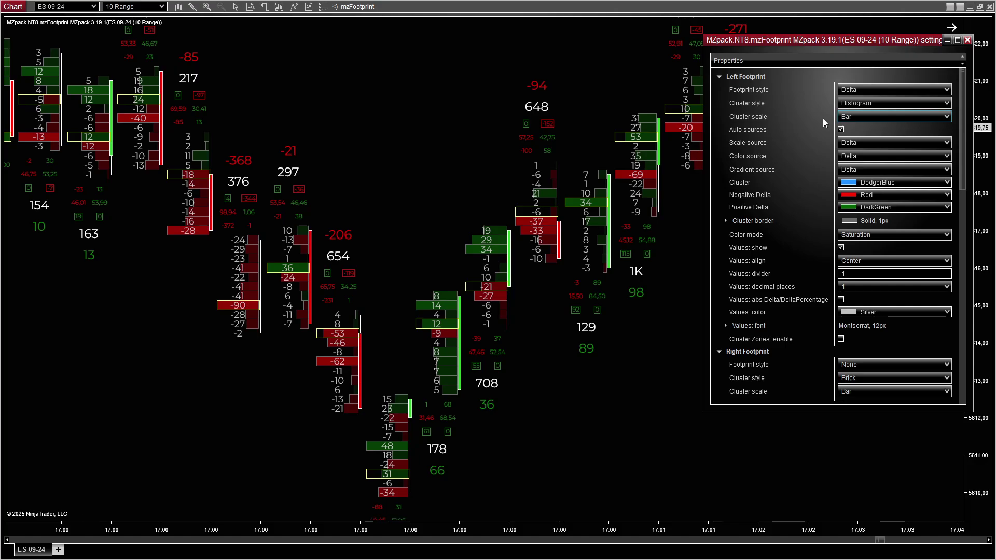
{"action": "left_click", "coordinate": [856, 156]}
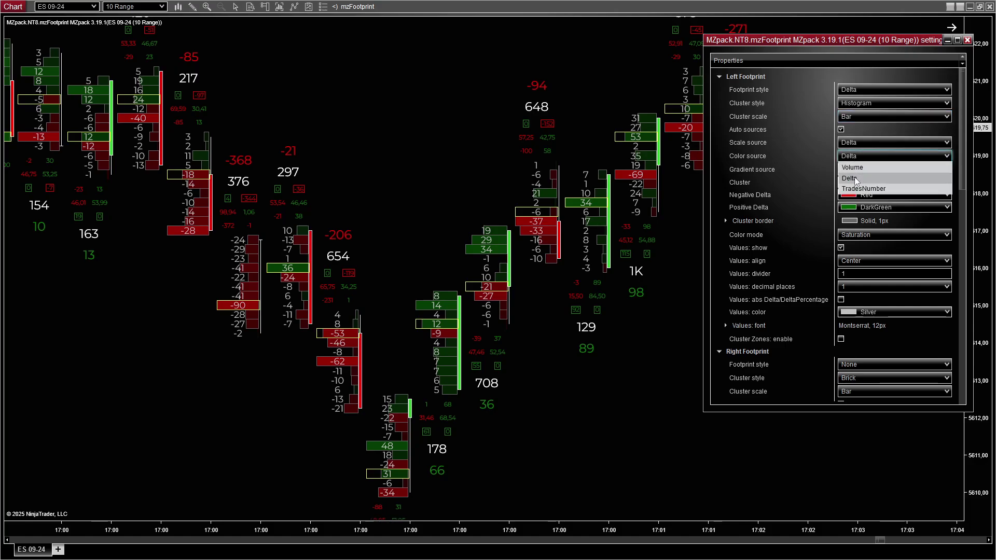
{"action": "left_click", "coordinate": [856, 178]}
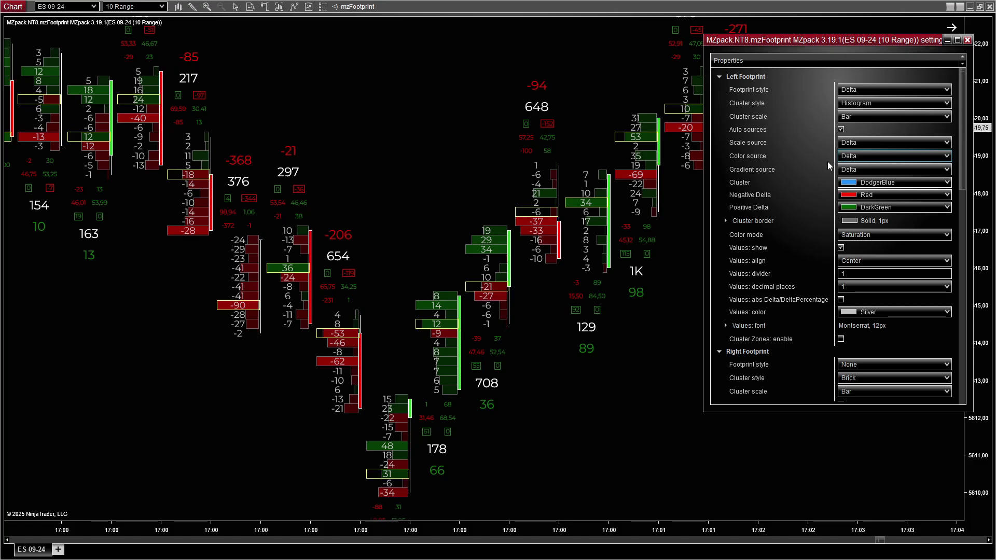
Step: Enter a Display volume filter of 10 under Presentation
{"action": "left_click_drag", "start_coordinate": [958, 155], "coordinate": [944, 315]}
{"action": "left_click", "coordinate": [836, 224]}
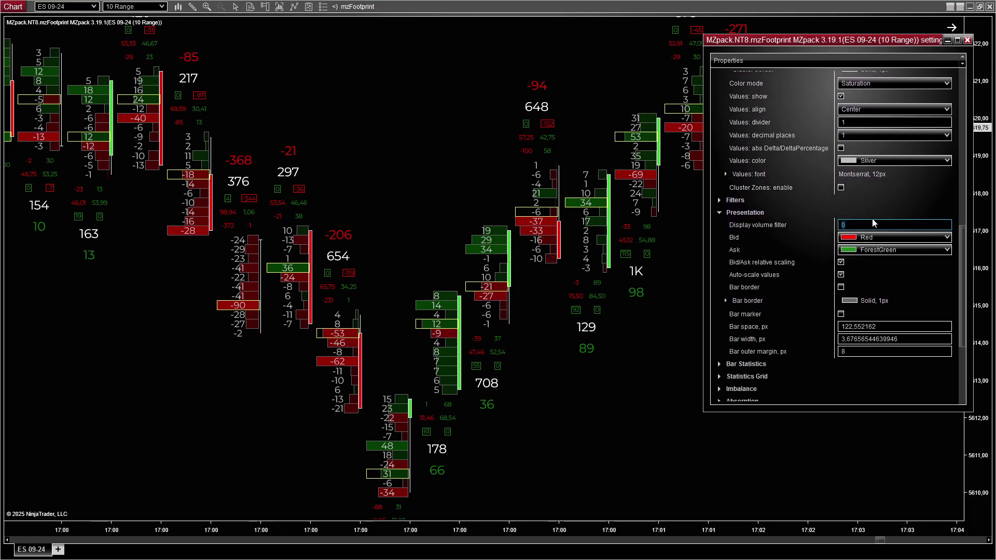
{"action": "type", "text": "10"}
{"action": "key", "text": "Return"}
Step: Set the right footprint to BidAsk with Brick clusters, Chart scale and TradesNumber colour source
{"action": "scroll", "coordinate": [821, 230], "scroll_direction": "up", "scroll_amount": 4}
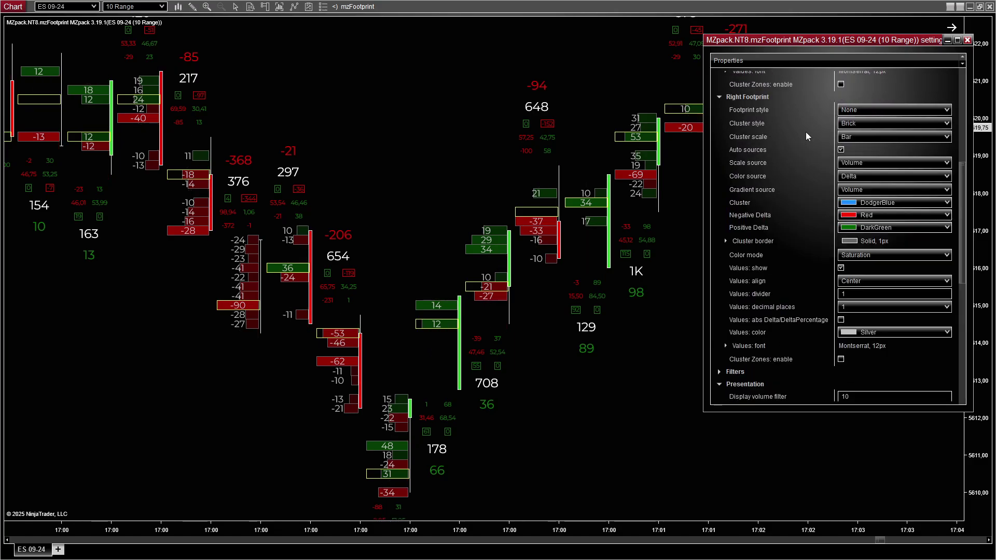
{"action": "left_click", "coordinate": [867, 111]}
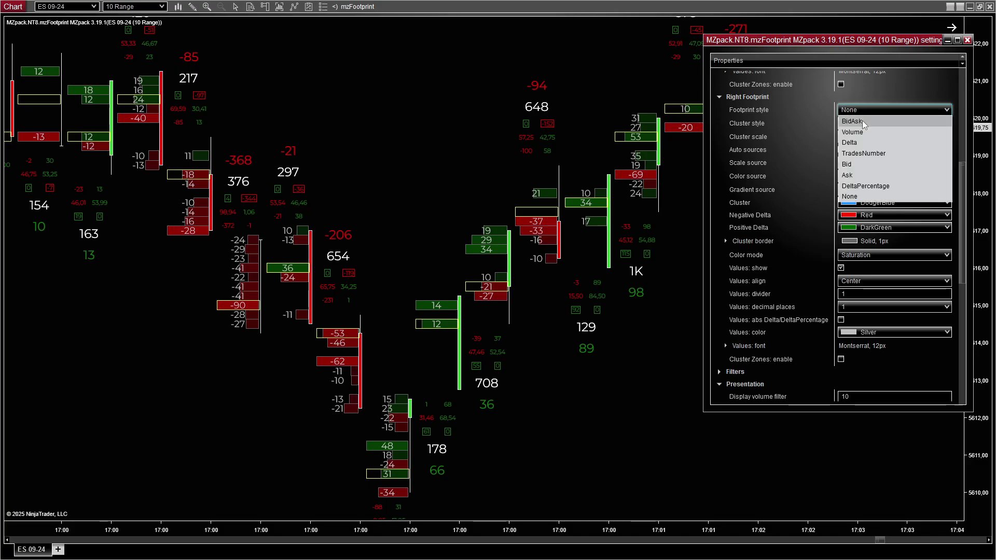
{"action": "left_click", "coordinate": [852, 120]}
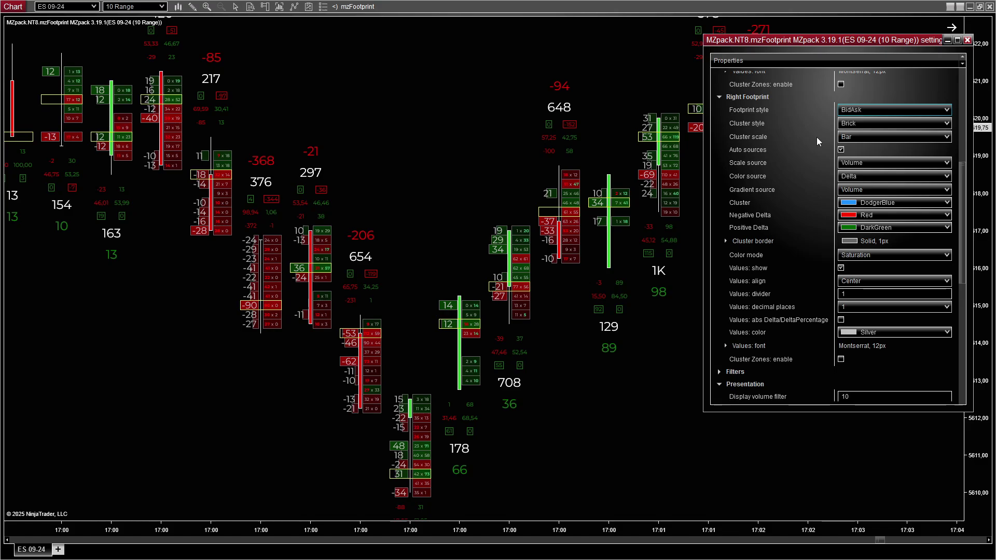
{"action": "left_click", "coordinate": [854, 125]}
{"action": "left_click", "coordinate": [855, 135]}
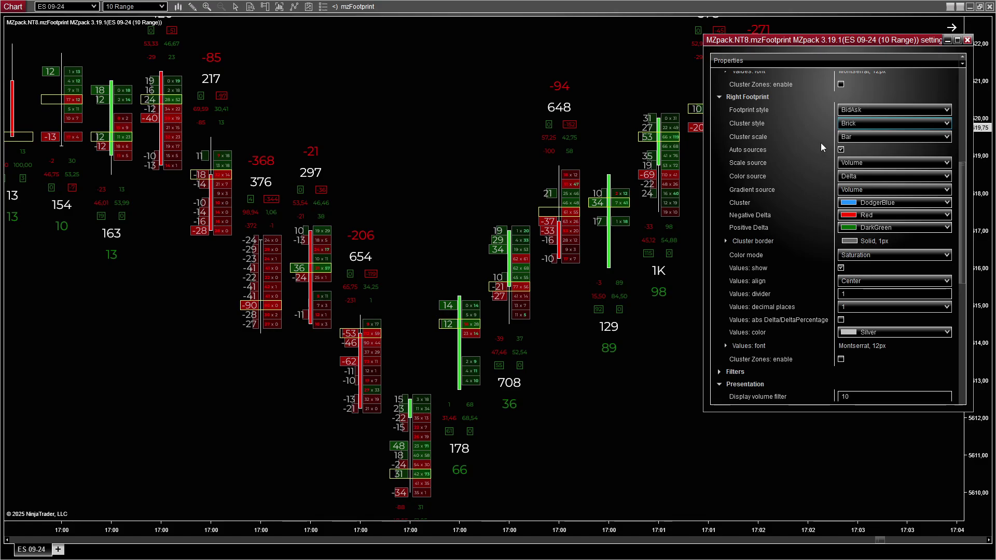
{"action": "left_click", "coordinate": [857, 138]}
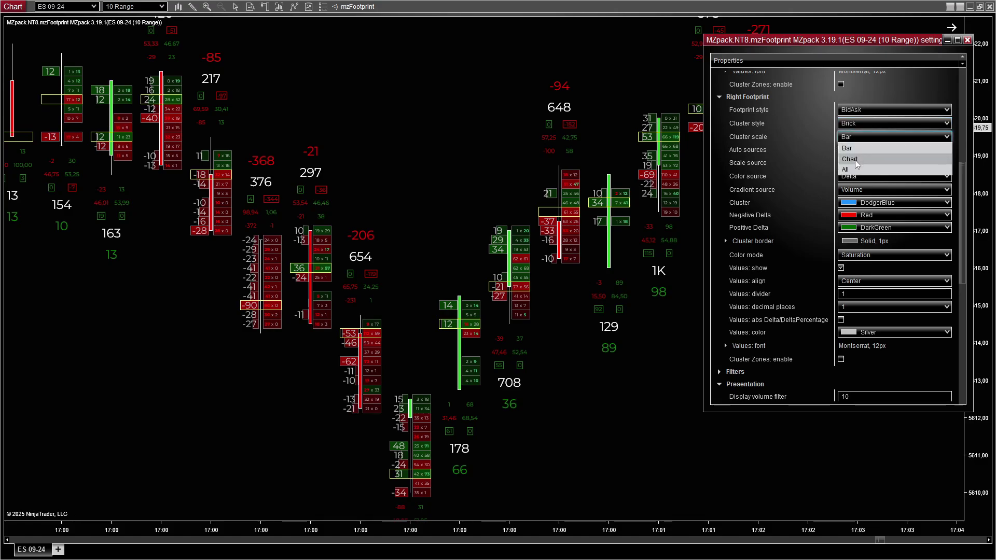
{"action": "left_click", "coordinate": [857, 161]}
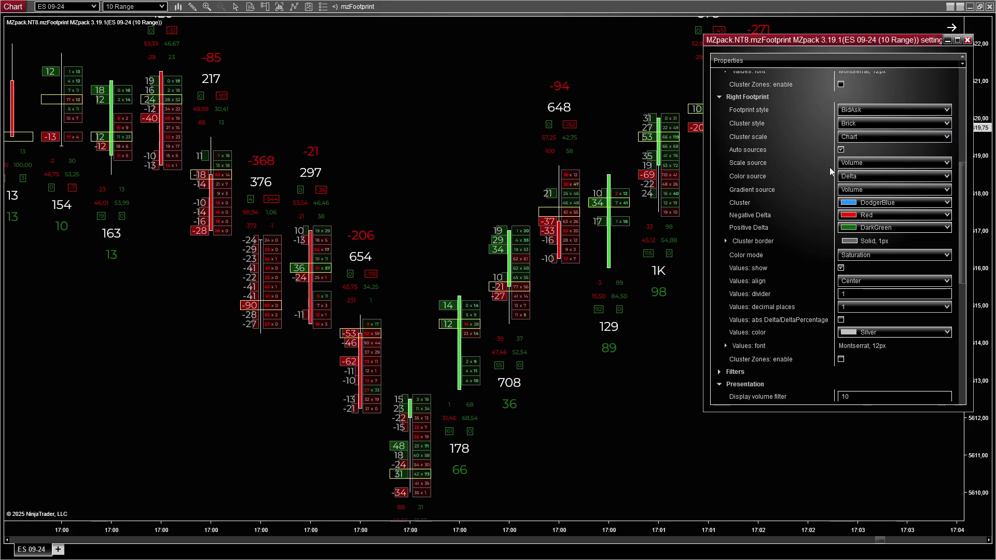
{"action": "left_click", "coordinate": [853, 176]}
{"action": "left_click", "coordinate": [863, 208]}
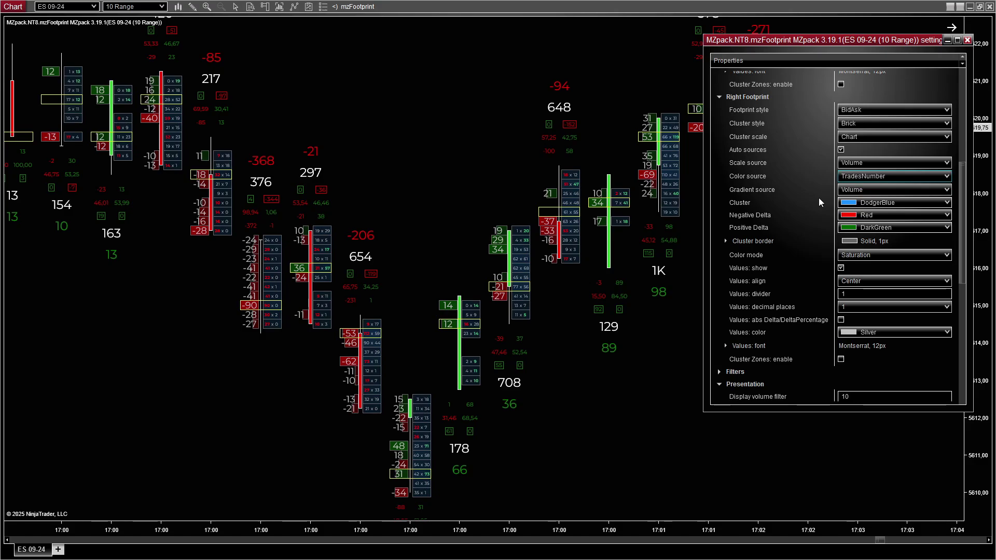
{"action": "scroll", "coordinate": [818, 198], "scroll_direction": "down", "scroll_amount": 10}
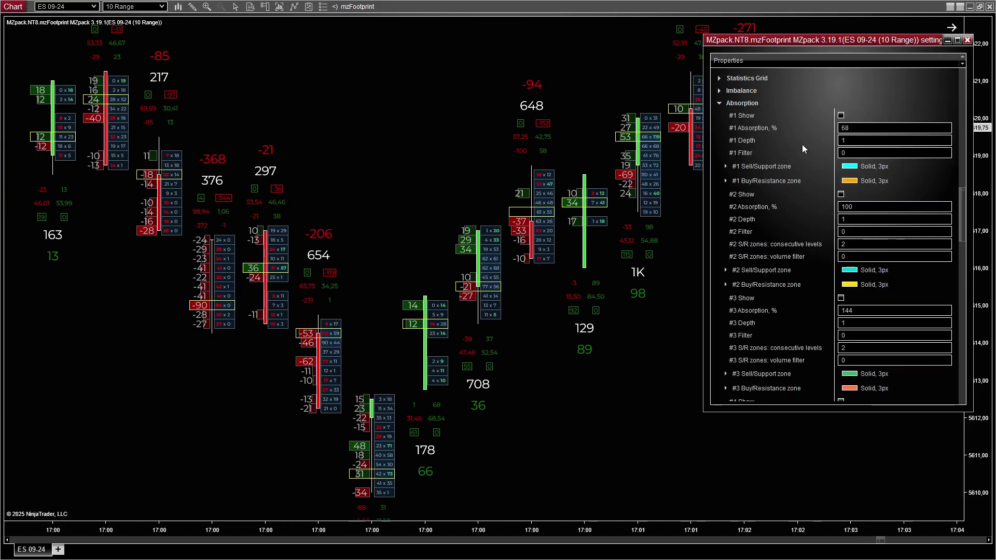
Step: Tick Absorption #1 Show and S/R zones: enable, then compress the bars along the time axis
{"action": "left_click", "coordinate": [841, 115]}
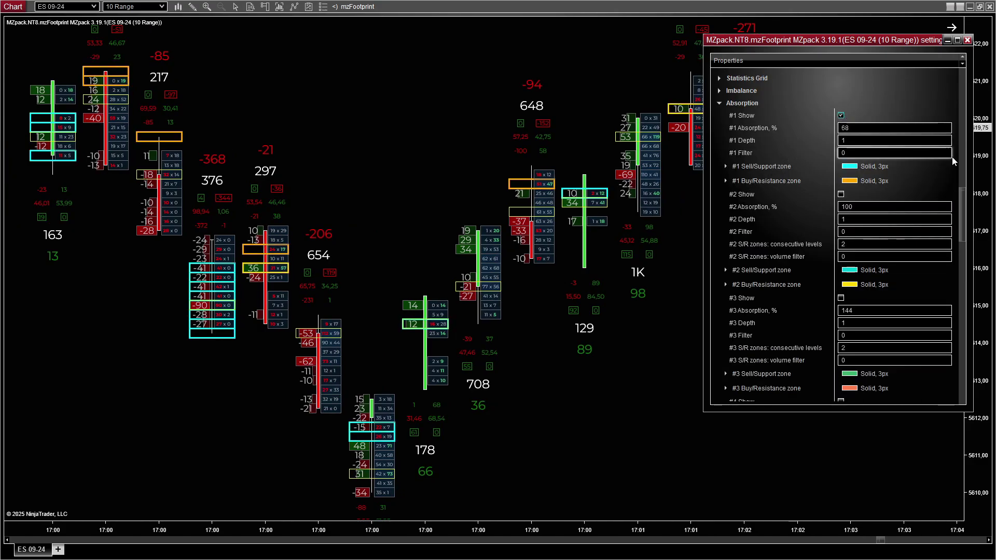
{"action": "left_click_drag", "start_coordinate": [965, 215], "coordinate": [955, 264]}
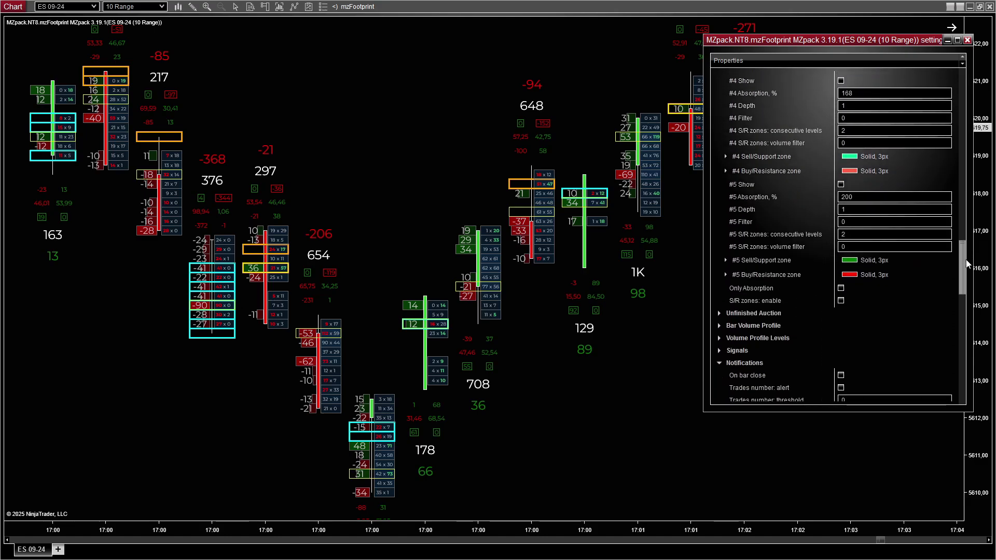
{"action": "left_click", "coordinate": [841, 301]}
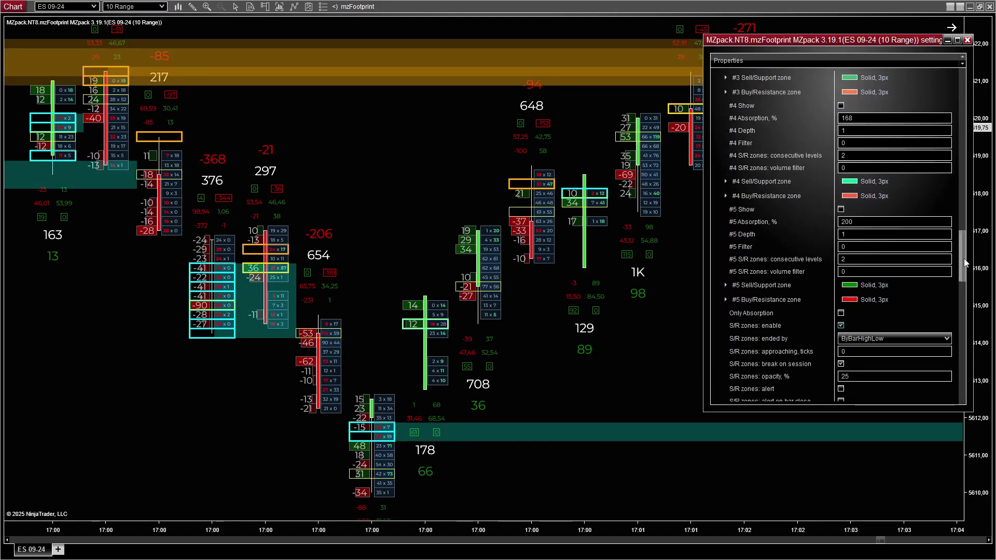
{"action": "left_click_drag", "start_coordinate": [966, 262], "coordinate": [968, 312]}
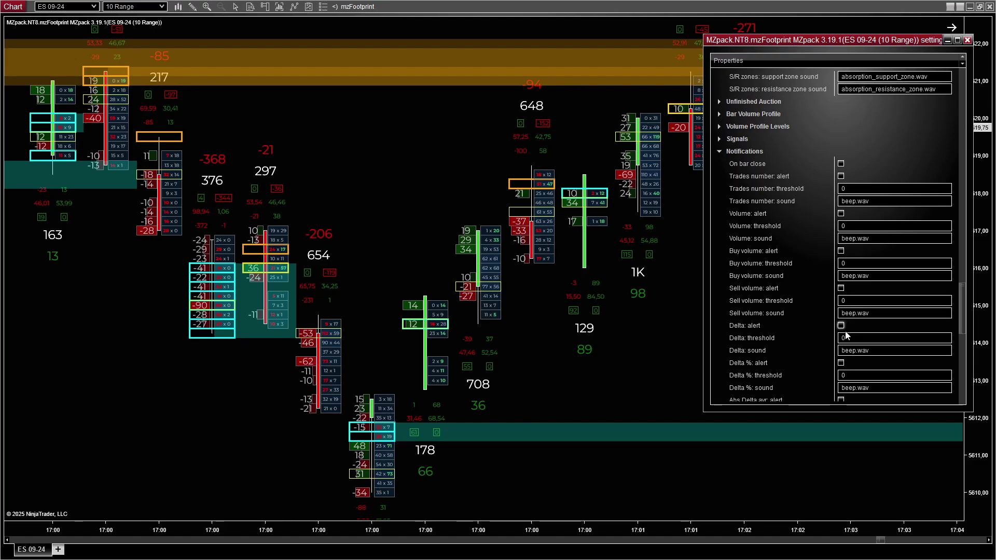
{"action": "left_click_drag", "start_coordinate": [436, 528], "coordinate": [603, 526]}
Step: Draw a down arrow and an up arrow marking the reversal at the 691 bar
{"action": "scroll", "coordinate": [503, 441], "scroll_direction": "down", "scroll_amount": 5}
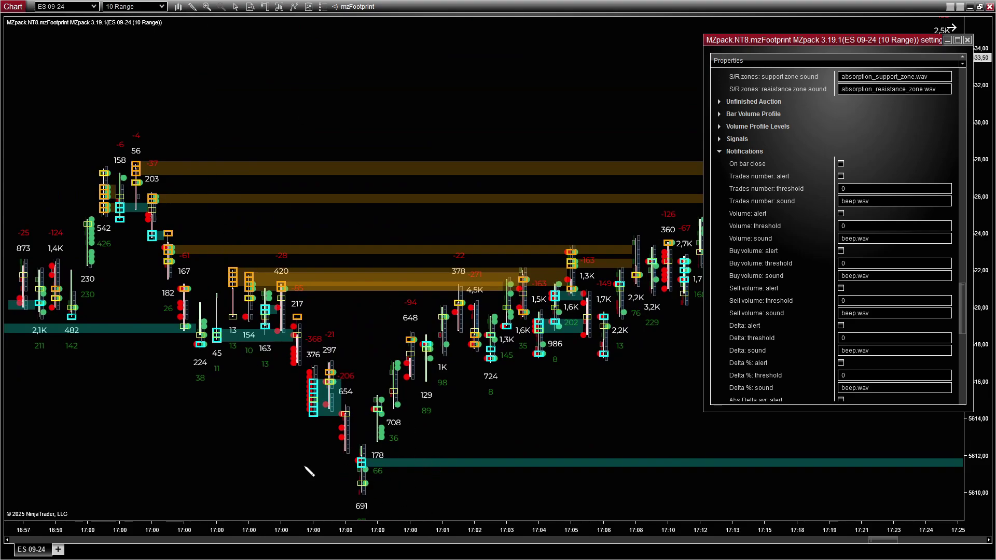
{"action": "mouse_move", "coordinate": [298, 451]}
{"action": "left_mouse_down"}
{"action": "mouse_move", "coordinate": [338, 501]}
{"action": "mouse_move", "coordinate": [415, 447]}
{"action": "left_mouse_up"}
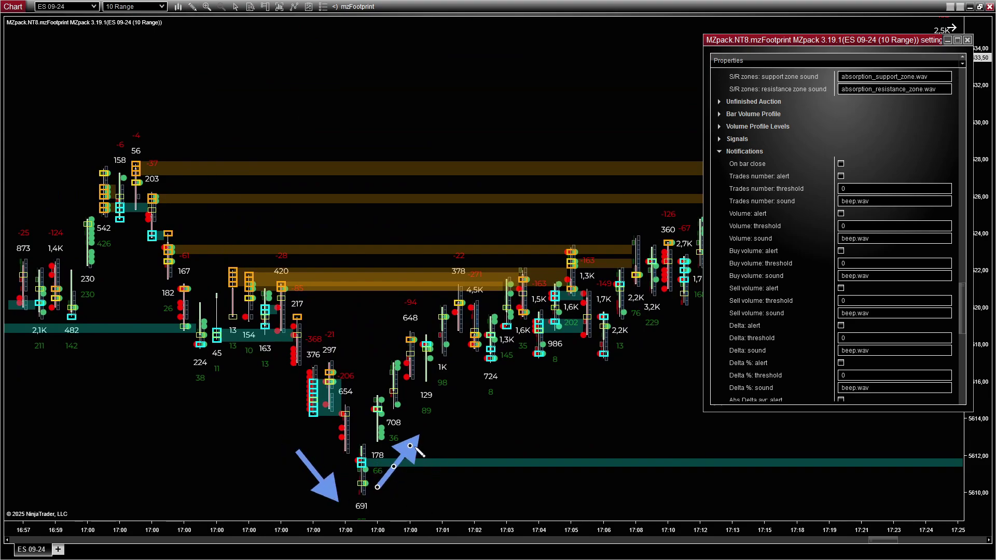
{"action": "scroll", "coordinate": [475, 533], "scroll_direction": "down", "scroll_amount": 3}
{"action": "scroll", "coordinate": [351, 484], "scroll_direction": "up", "scroll_amount": 5}
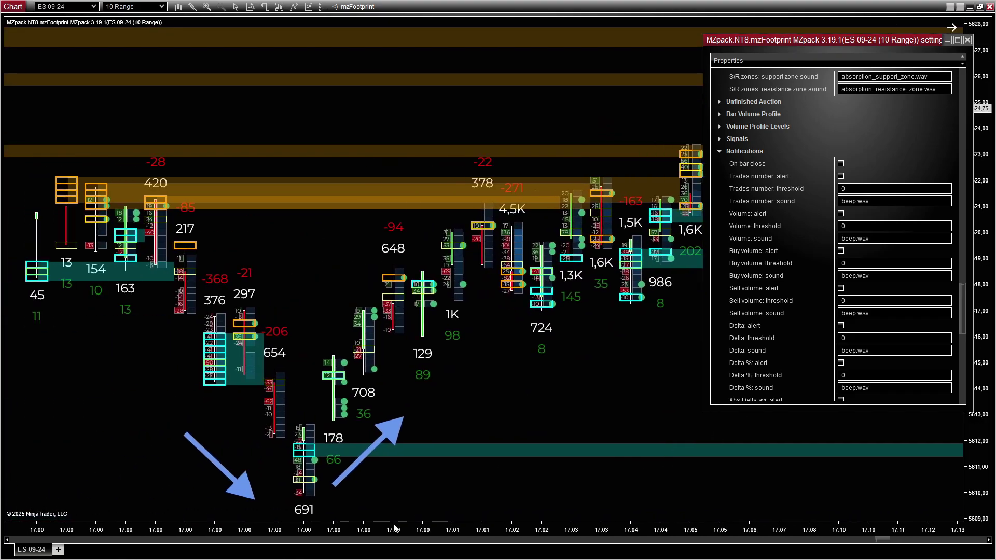
{"action": "scroll", "coordinate": [610, 444], "scroll_direction": "up", "scroll_amount": 5}
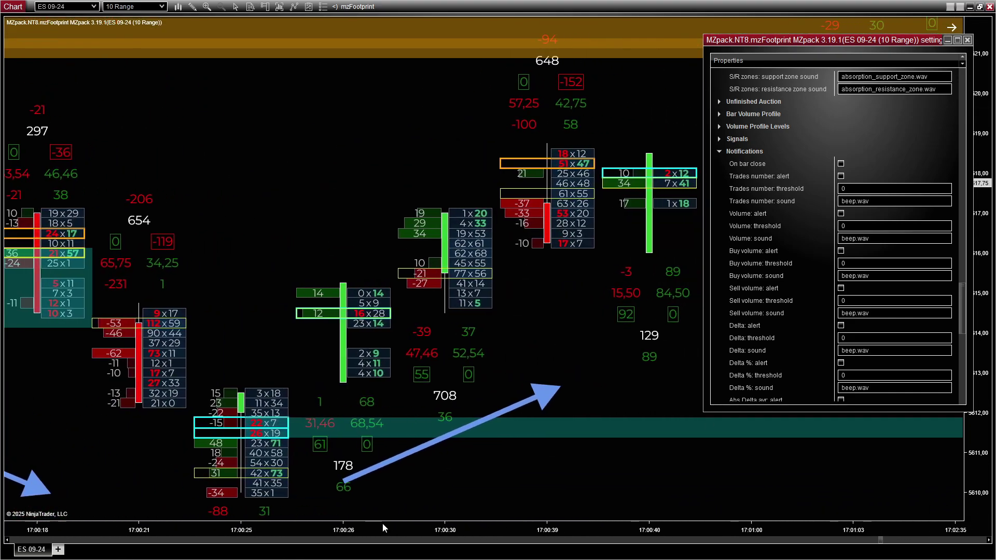
{"action": "scroll", "coordinate": [638, 478], "scroll_direction": "up", "scroll_amount": 1}
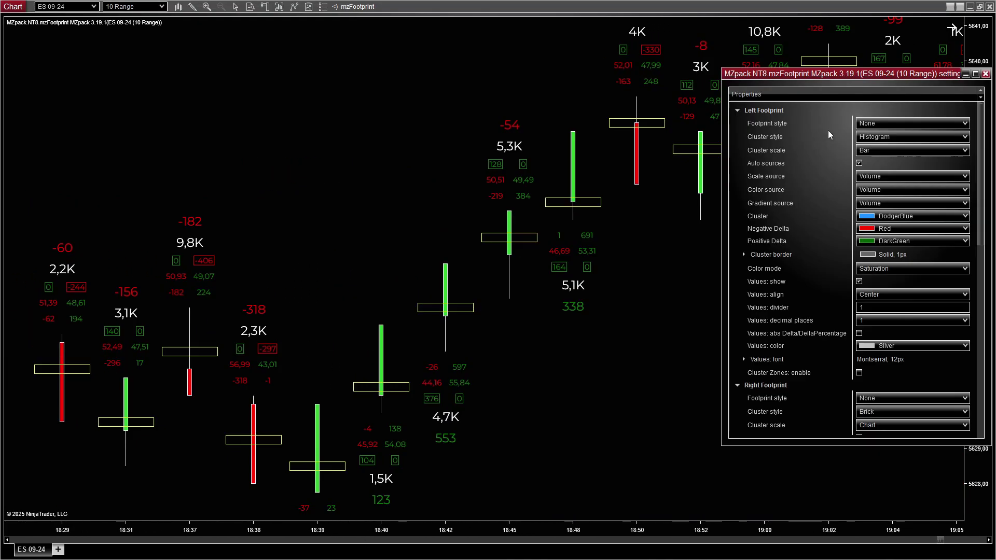
Step: Set the left footprint to Volume with Brick clusters, All scale and Volume colour source
{"action": "left_click", "coordinate": [868, 125]}
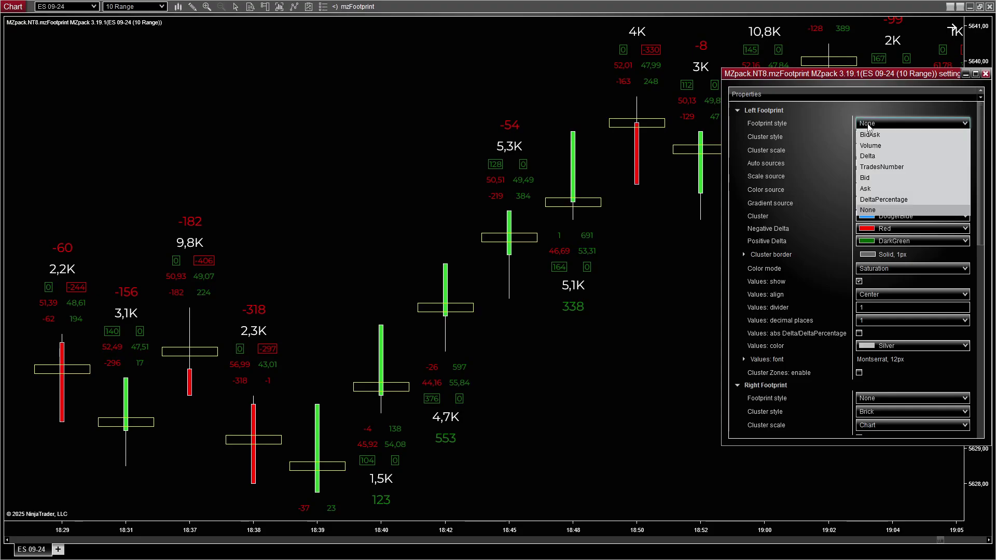
{"action": "left_click", "coordinate": [871, 146]}
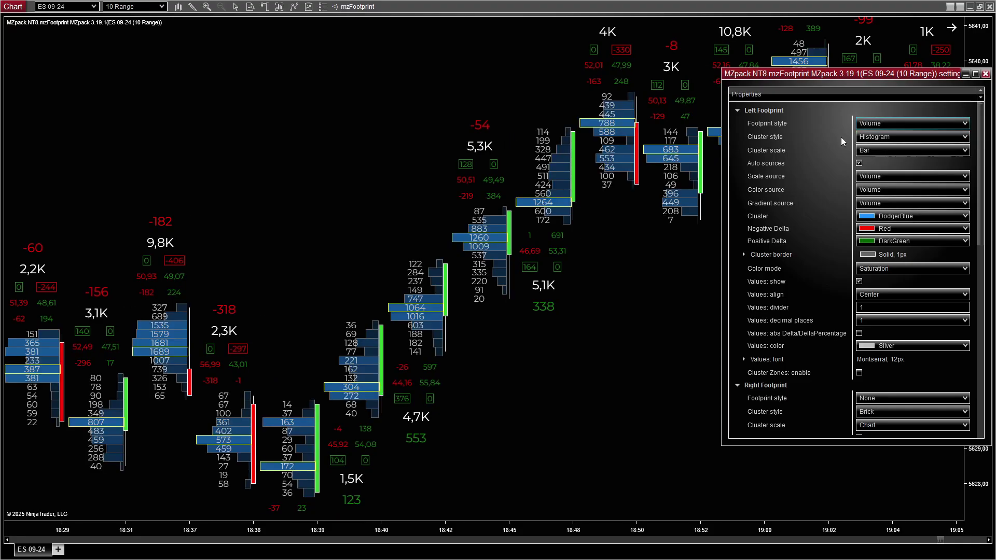
{"action": "left_click", "coordinate": [872, 137]}
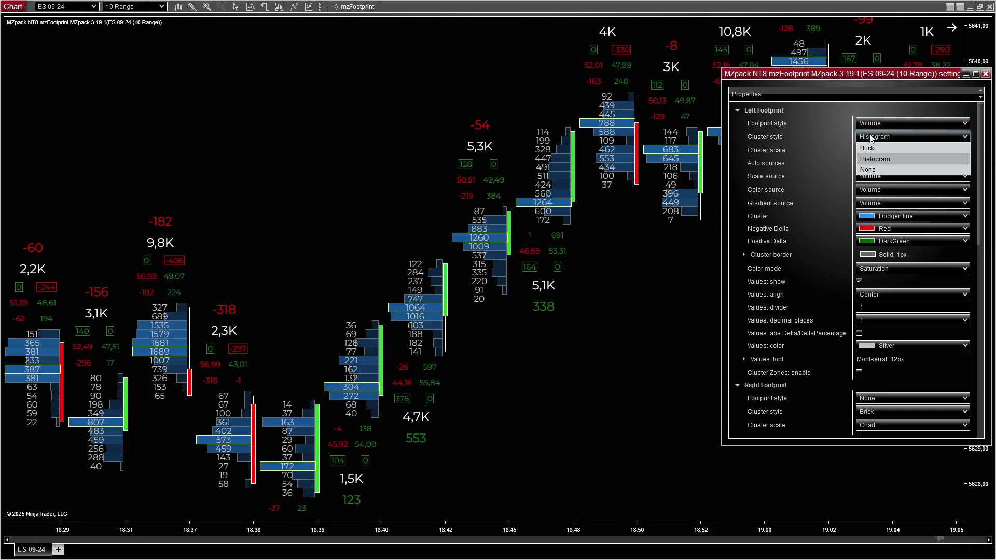
{"action": "left_click", "coordinate": [873, 146]}
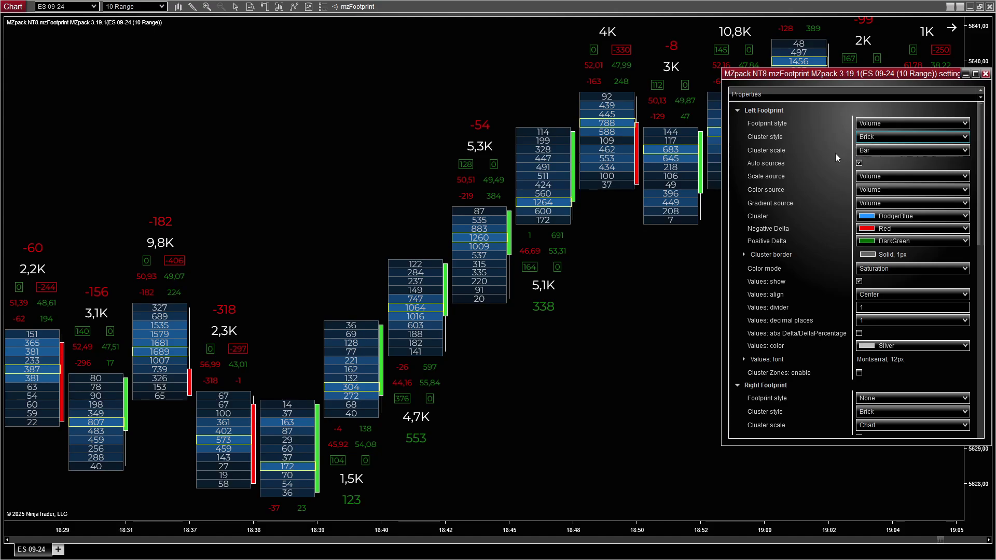
{"action": "left_click", "coordinate": [865, 152]}
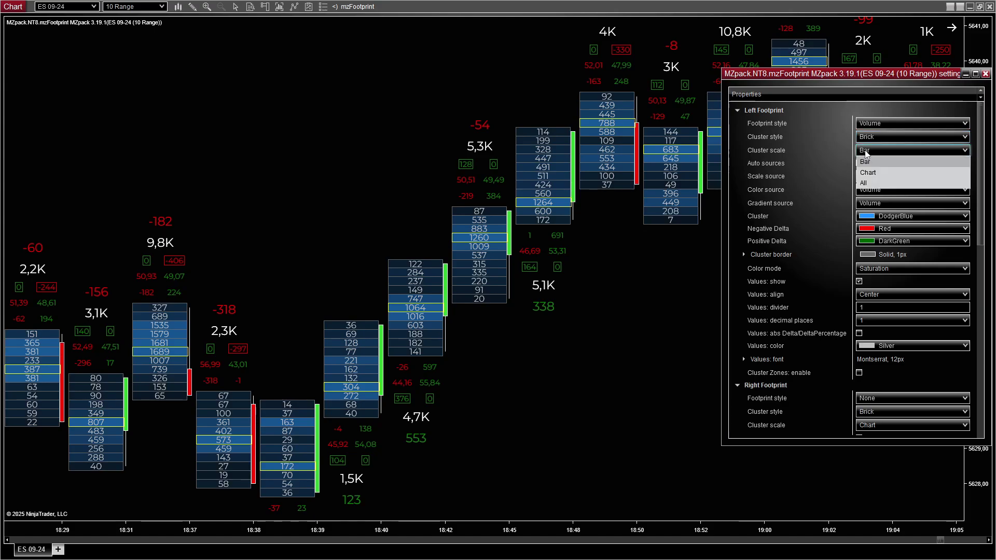
{"action": "left_click", "coordinate": [871, 183]}
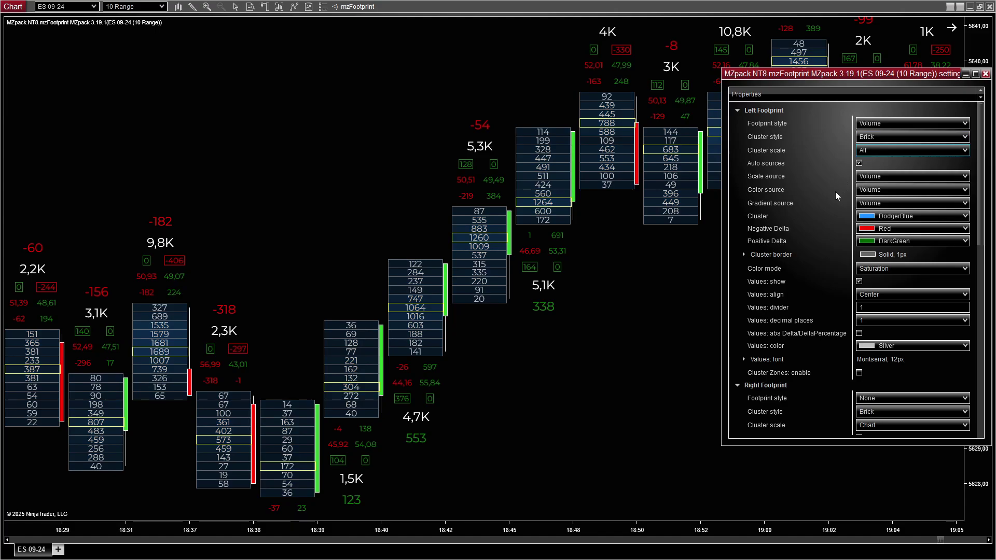
{"action": "left_click", "coordinate": [865, 194]}
{"action": "left_click", "coordinate": [867, 199]}
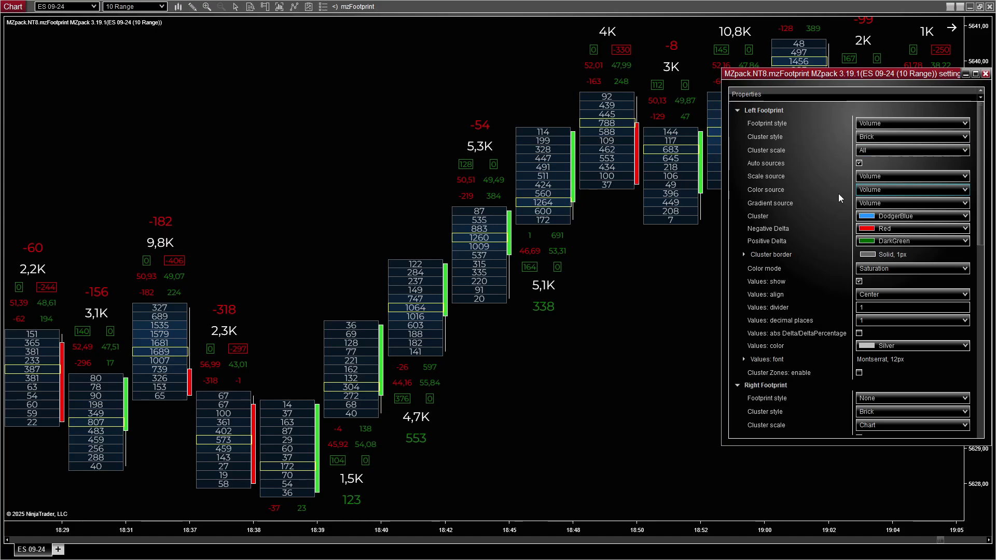
Step: Set the Trade min filter to 10 under Filters
{"action": "left_click_drag", "start_coordinate": [981, 213], "coordinate": [982, 369]}
{"action": "left_click", "coordinate": [737, 285]}
{"action": "double_click", "coordinate": [871, 310]}
{"action": "type", "text": "1"}
{"action": "key", "text": "Return"}
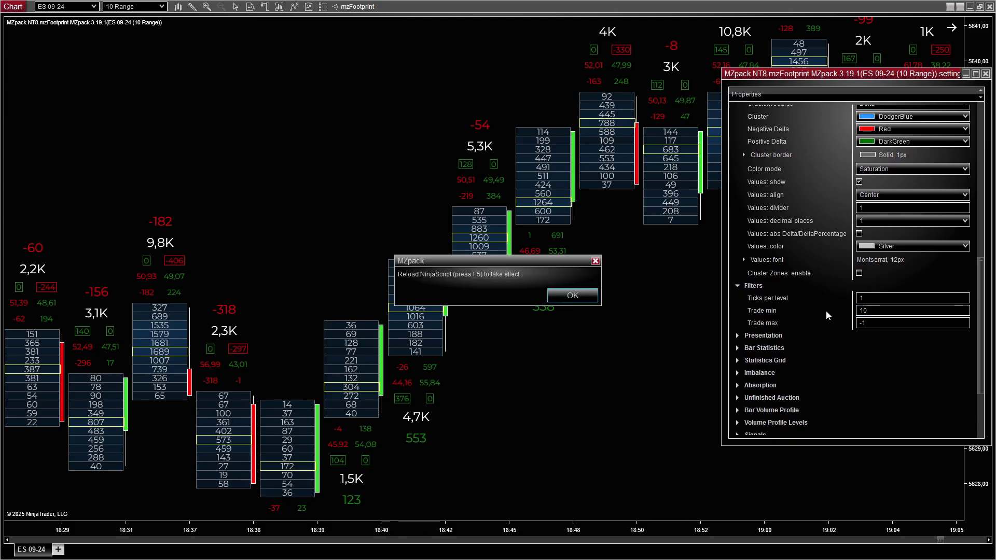
Step: Set the right footprint to DeltaPercentage with Histogram clusters on Chart scale
{"action": "left_click", "coordinate": [591, 300]}
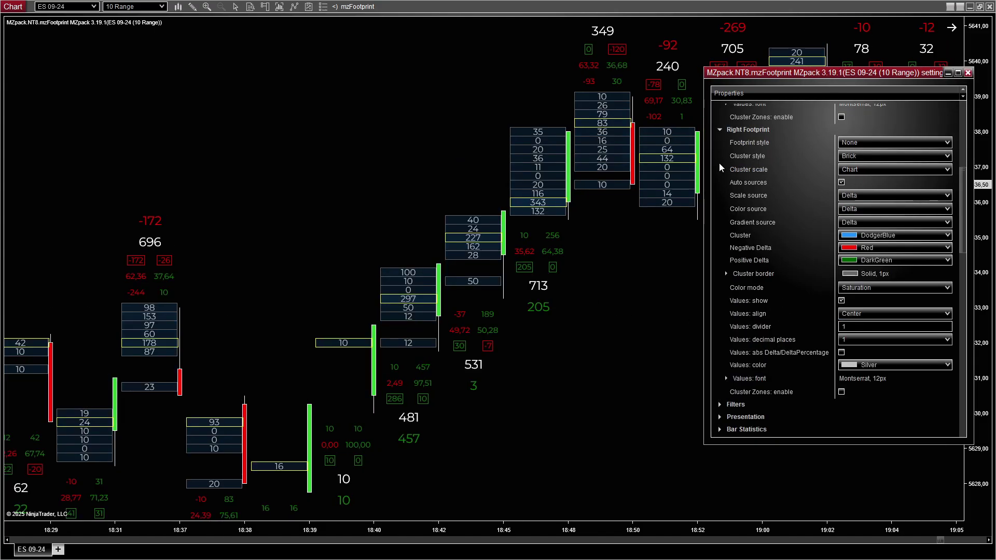
{"action": "left_click", "coordinate": [877, 142]}
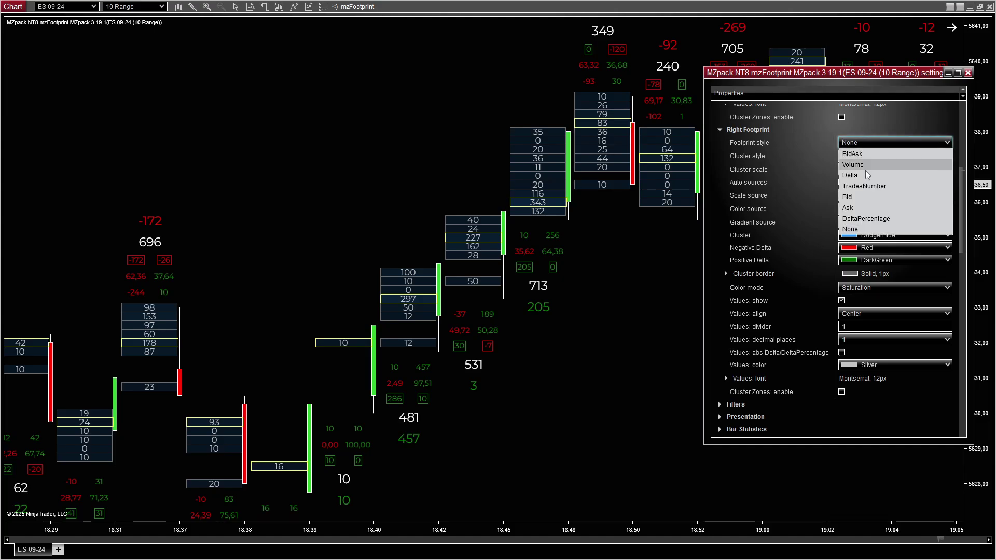
{"action": "left_click", "coordinate": [866, 218]}
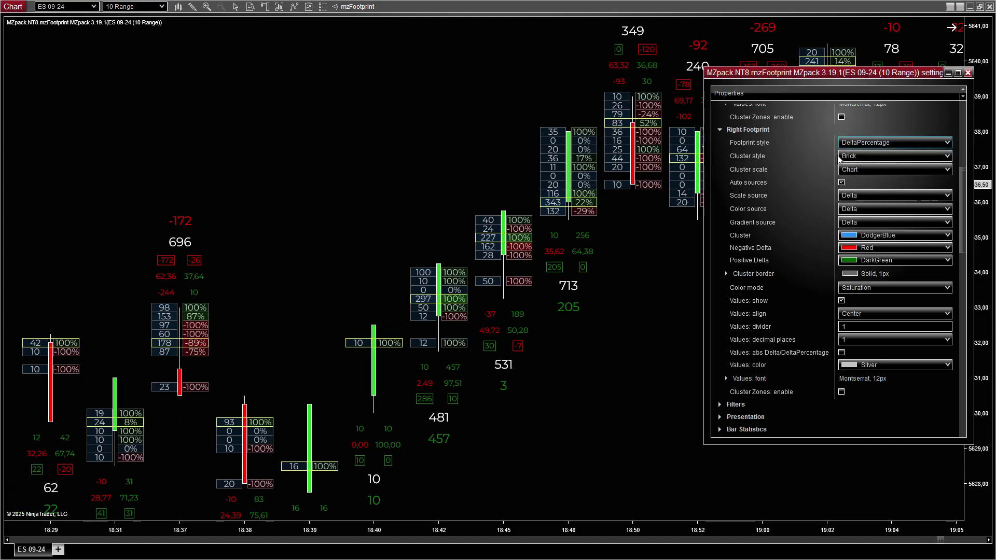
{"action": "left_click", "coordinate": [856, 155]}
{"action": "left_click", "coordinate": [859, 181]}
{"action": "key", "text": "Down"}
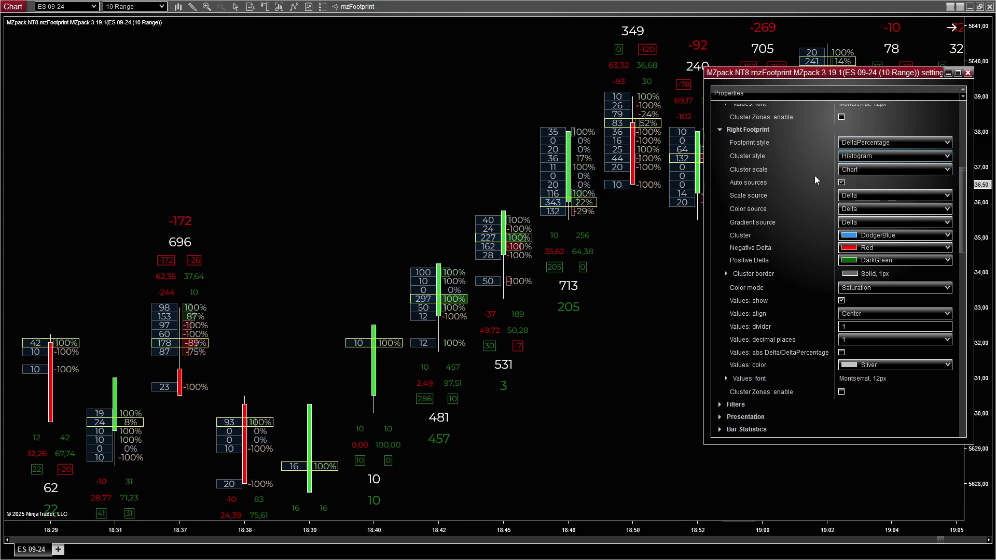
{"action": "left_click", "coordinate": [850, 170]}
{"action": "left_click", "coordinate": [854, 190]}
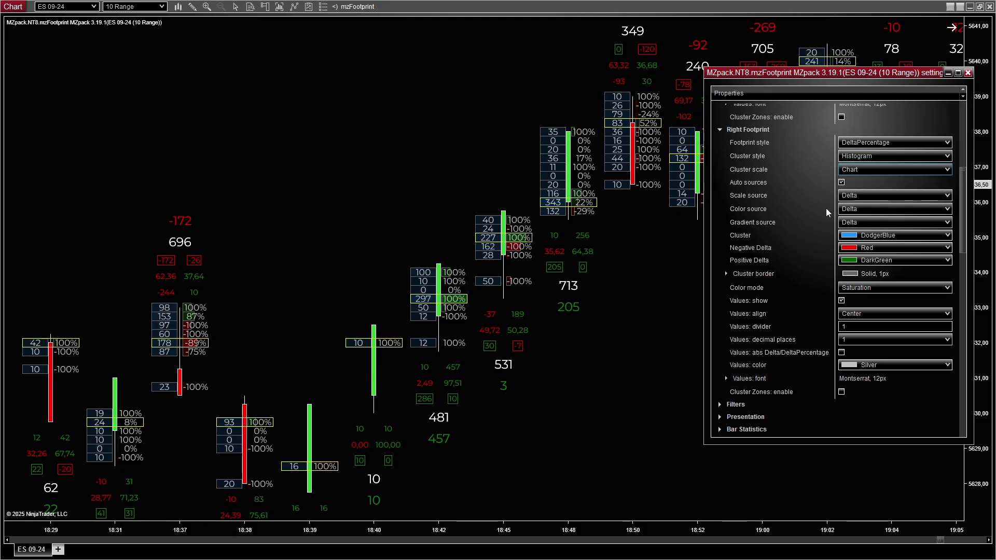
Step: Keep Delta as the right colour source and draw a rectangle around the earlier bars
{"action": "left_click", "coordinate": [843, 208]}
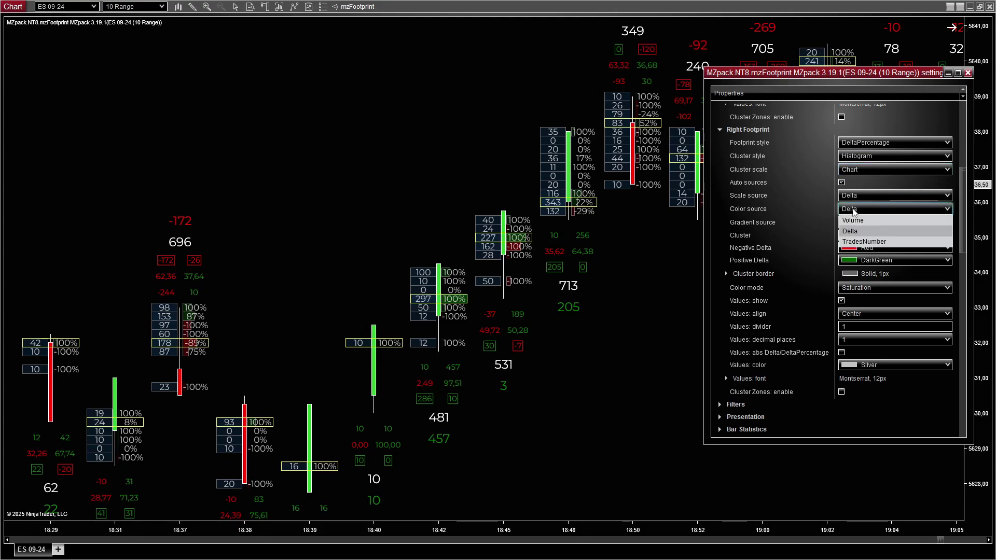
{"action": "left_click", "coordinate": [851, 232]}
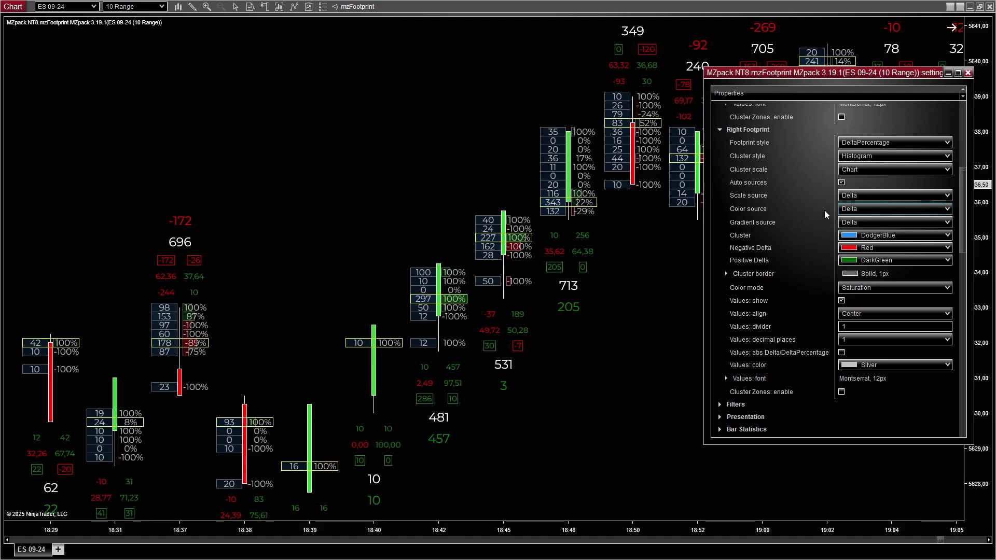
{"action": "scroll", "coordinate": [621, 223], "scroll_direction": "down", "scroll_amount": 5}
{"action": "mouse_move", "coordinate": [616, 221]}
{"action": "left_mouse_down"}
{"action": "mouse_move", "coordinate": [103, 462]}
{"action": "mouse_move", "coordinate": [23, 506]}
{"action": "mouse_move", "coordinate": [33, 511]}
{"action": "left_mouse_up"}
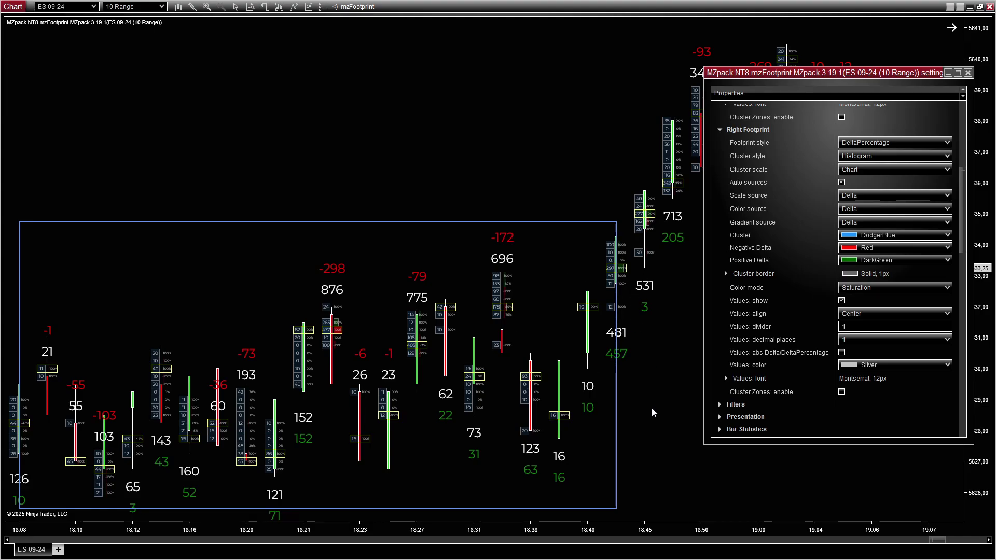
Step: Enable Delta Divergence under Signals so red dots mark divergent bars
{"action": "scroll", "coordinate": [721, 229], "scroll_direction": "down", "scroll_amount": 5}
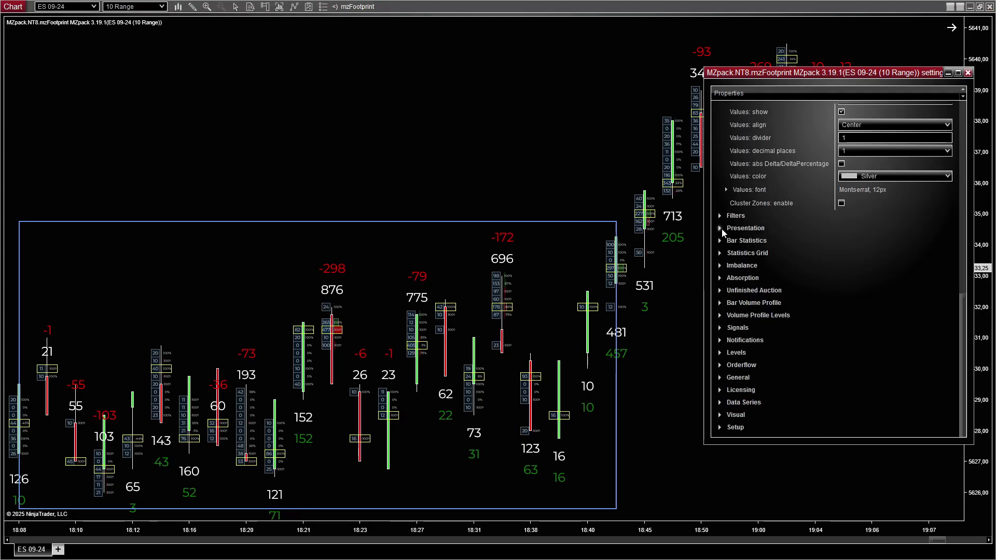
{"action": "left_click", "coordinate": [720, 327]}
{"action": "left_click", "coordinate": [842, 292]}
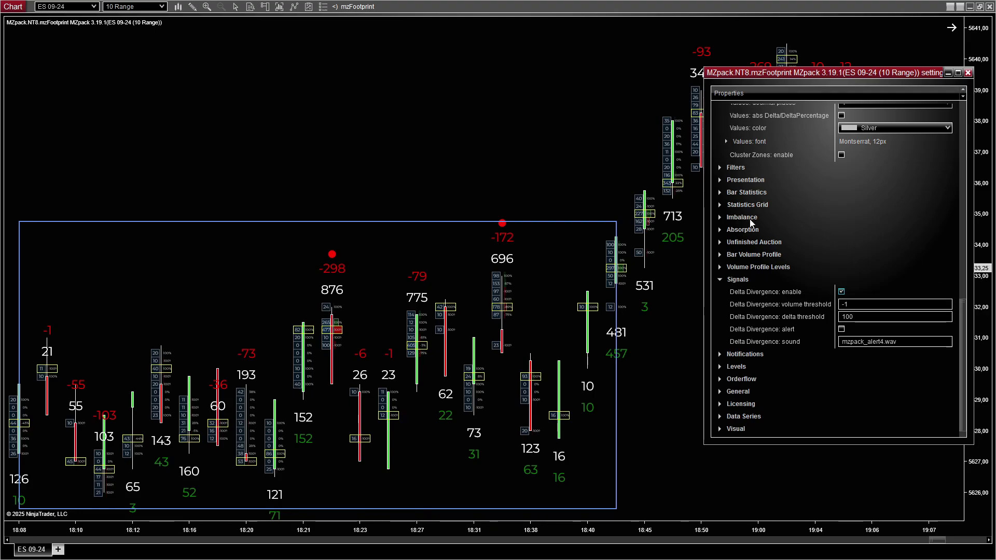
Step: Show the Statistics Grid with the Delta rate statistic and reload the indicator
{"action": "left_click", "coordinate": [720, 204]}
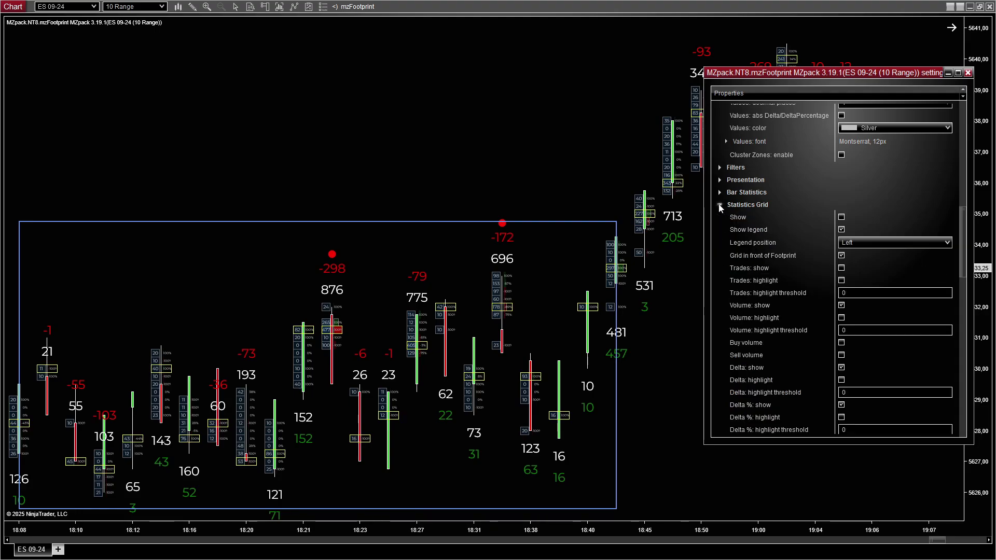
{"action": "left_click", "coordinate": [842, 217]}
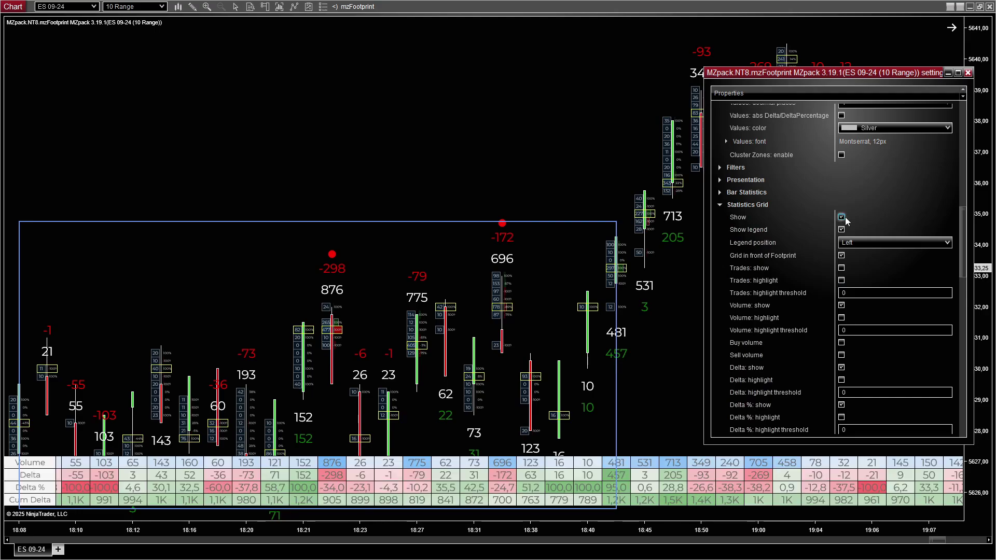
{"action": "left_click_drag", "start_coordinate": [963, 242], "coordinate": [967, 326]}
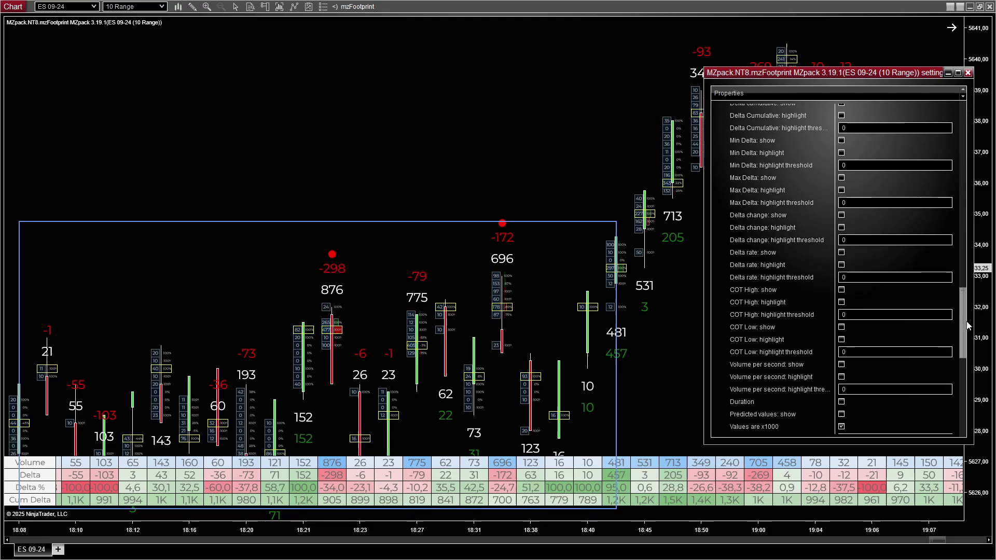
{"action": "left_click", "coordinate": [842, 253]}
{"action": "left_click", "coordinate": [582, 298]}
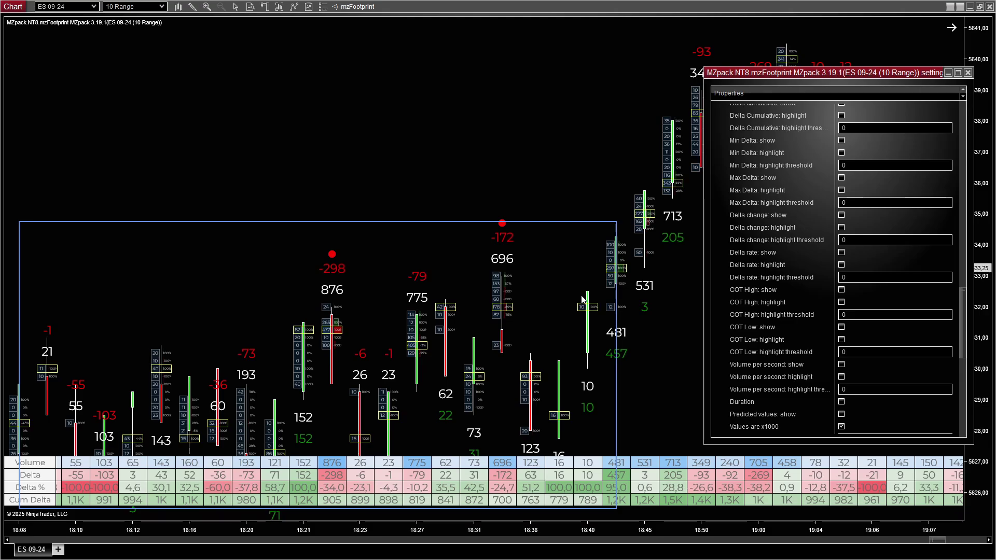
{"action": "key", "text": "Return"}
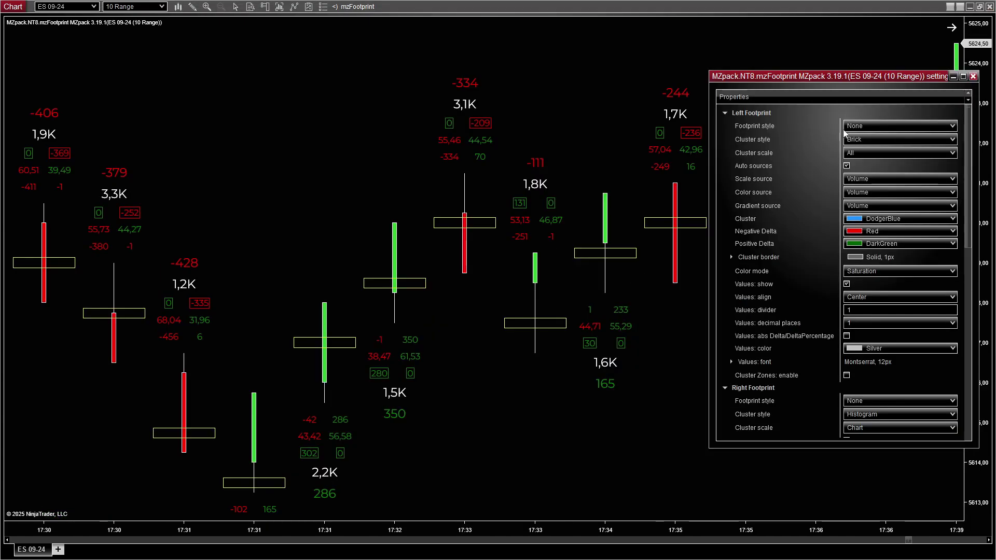
{"action": "left_click", "coordinate": [847, 126]}
Step: Set the left footprint to TradesNumber with Histogram clusters, Bar scale and TradesNumber colour source
{"action": "left_click", "coordinate": [864, 170]}
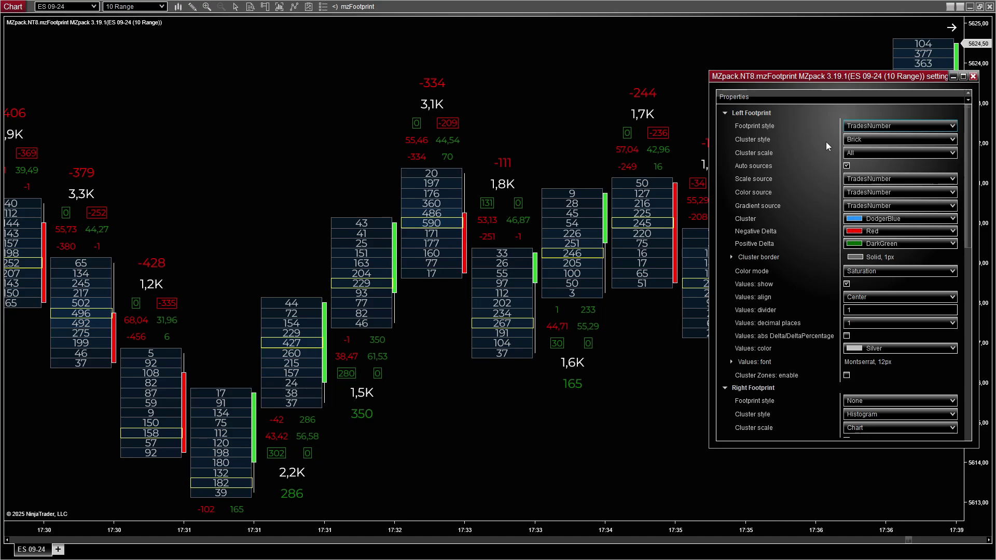
{"action": "left_click", "coordinate": [859, 140]}
{"action": "left_click", "coordinate": [862, 161]}
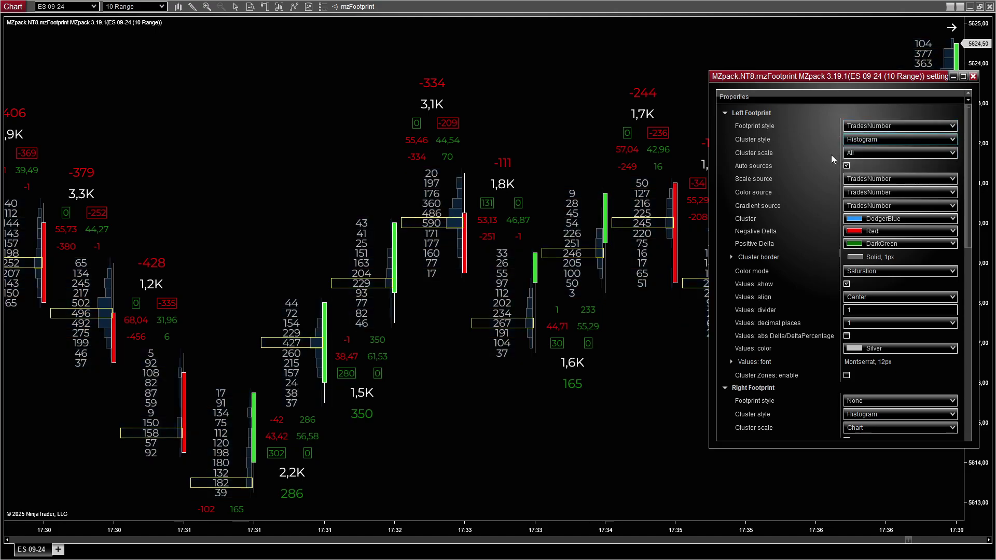
{"action": "left_click", "coordinate": [860, 154]}
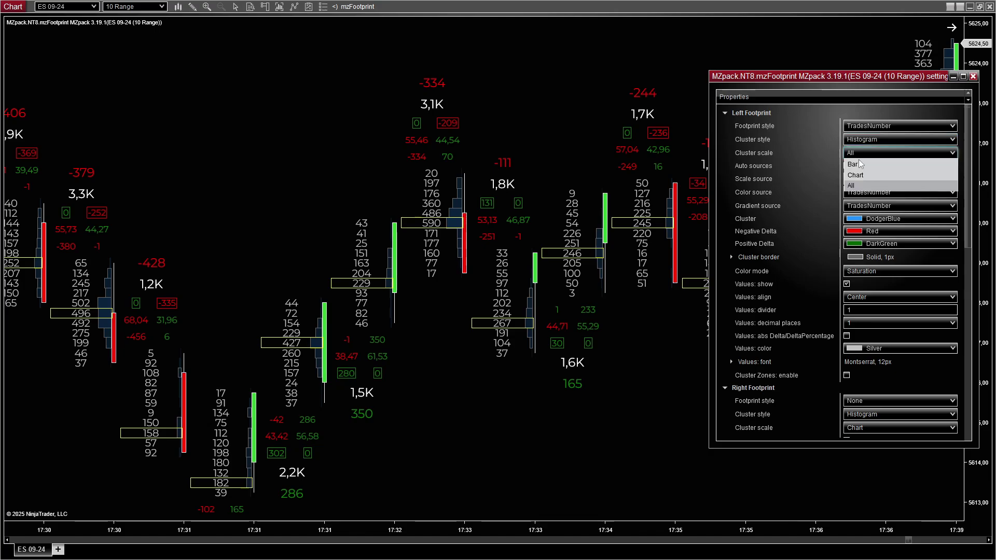
{"action": "left_click", "coordinate": [857, 166]}
{"action": "key", "text": "Down"}
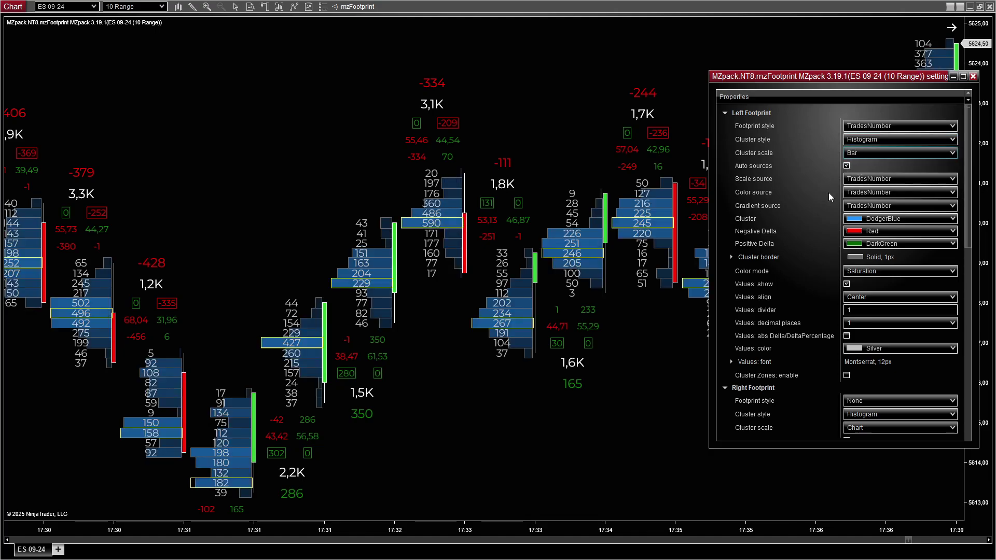
{"action": "left_click", "coordinate": [858, 192]}
{"action": "left_click", "coordinate": [860, 226]}
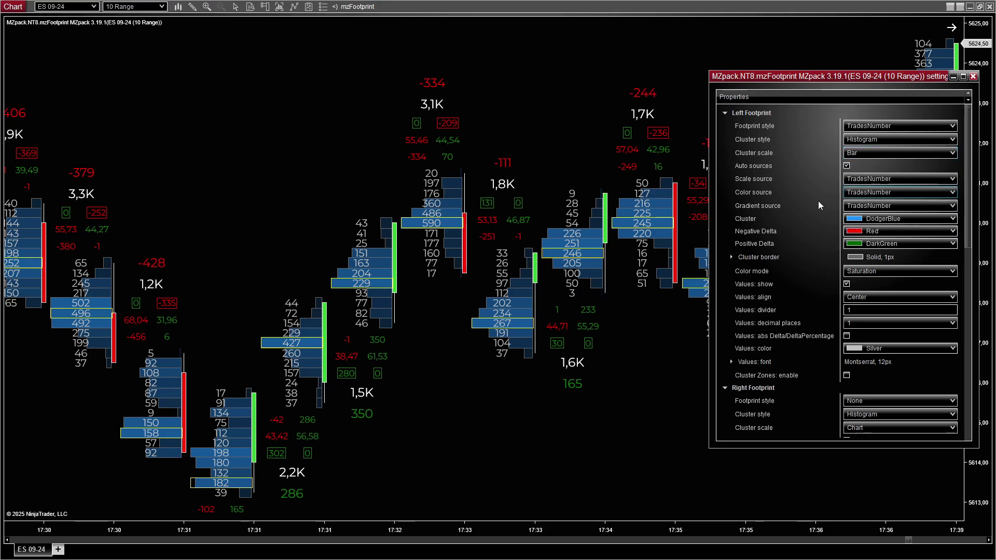
{"action": "scroll", "coordinate": [818, 206], "scroll_direction": "down", "scroll_amount": 5}
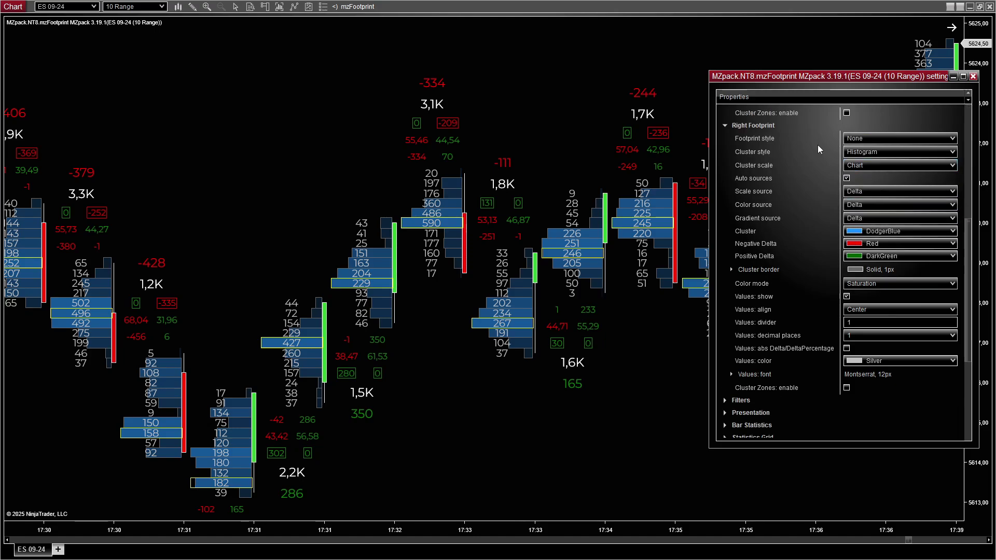
Step: Set the right footprint to BidAsk with cluster style None, Bar scale and Volume colour source
{"action": "left_click", "coordinate": [876, 138]}
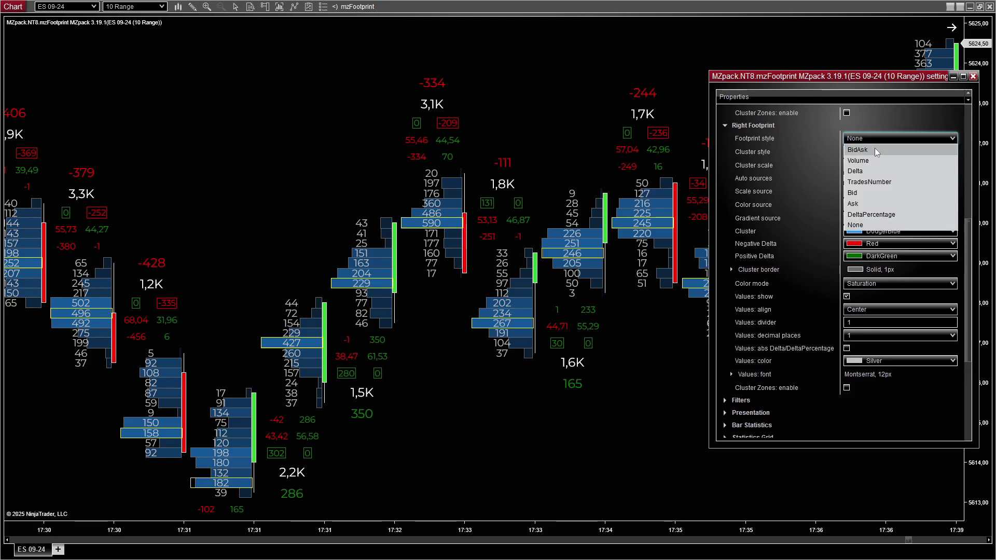
{"action": "left_click", "coordinate": [874, 150]}
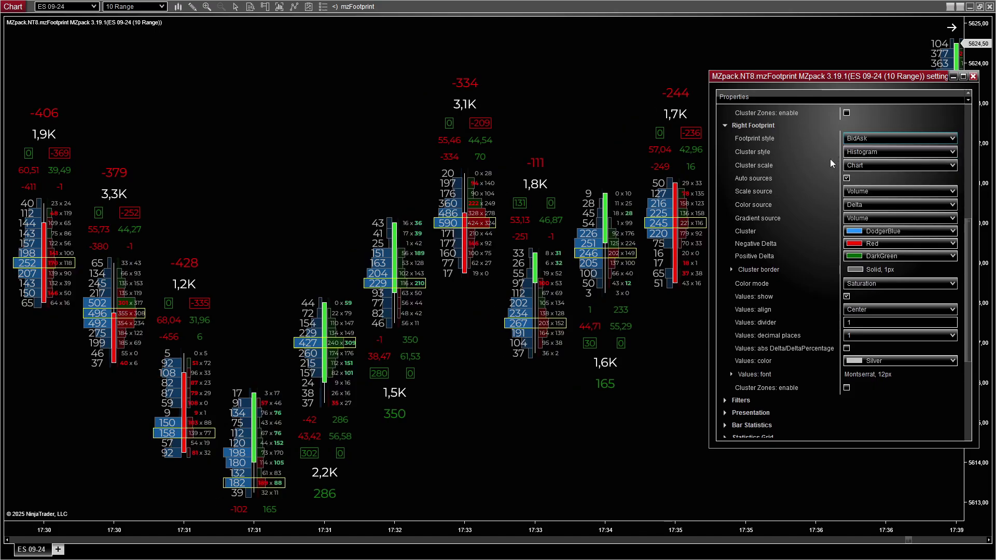
{"action": "left_click", "coordinate": [882, 151]}
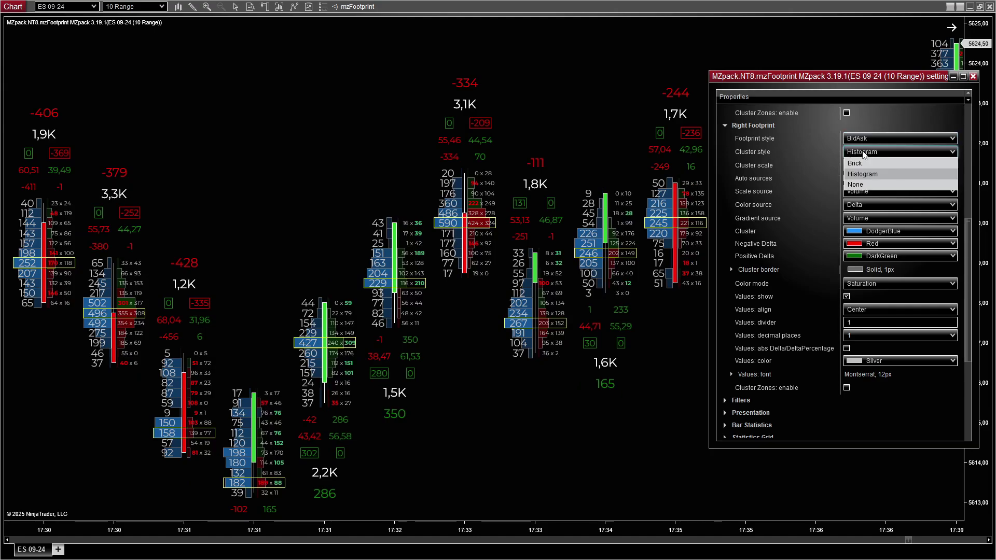
{"action": "left_click", "coordinate": [860, 188]}
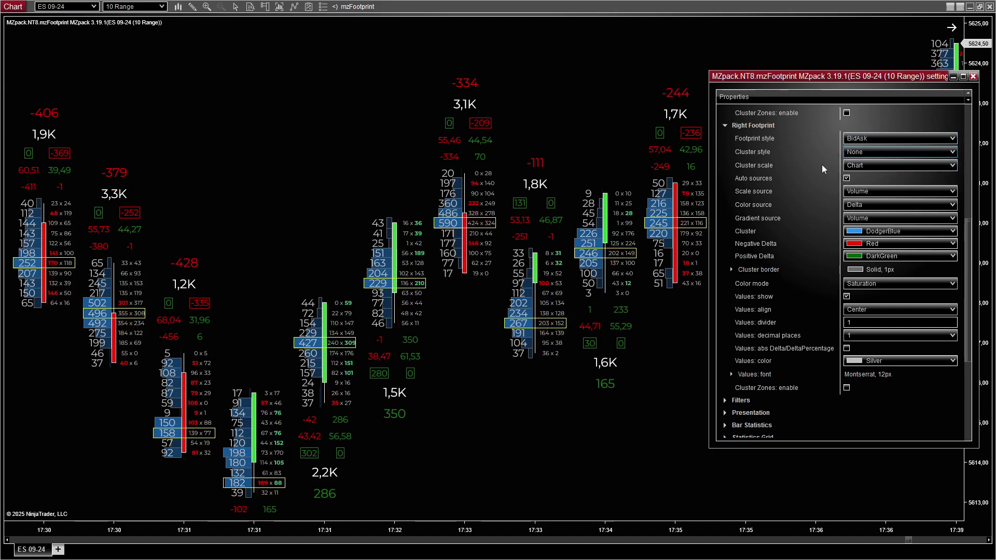
{"action": "left_click", "coordinate": [861, 165]}
{"action": "left_click", "coordinate": [864, 174]}
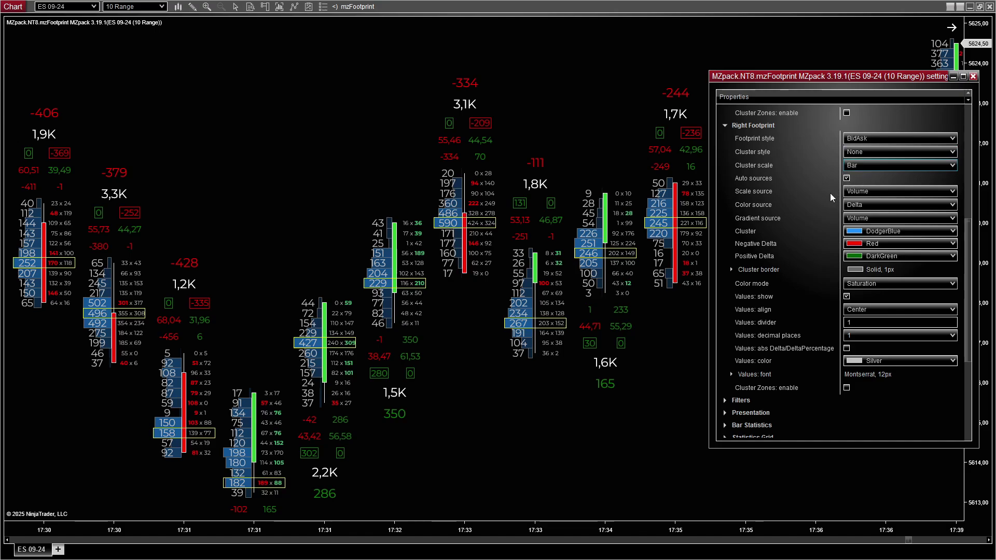
{"action": "left_click", "coordinate": [860, 204]}
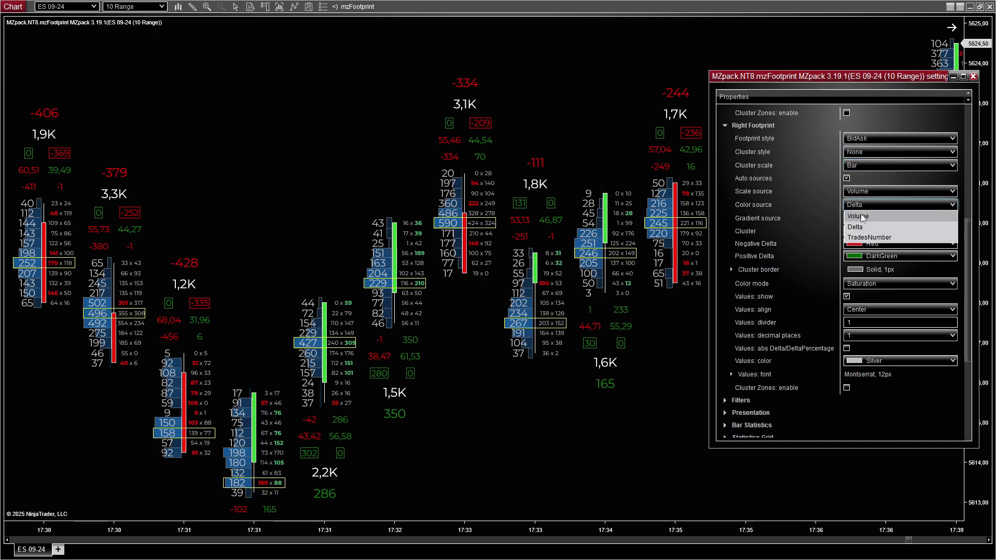
{"action": "left_click", "coordinate": [860, 214]}
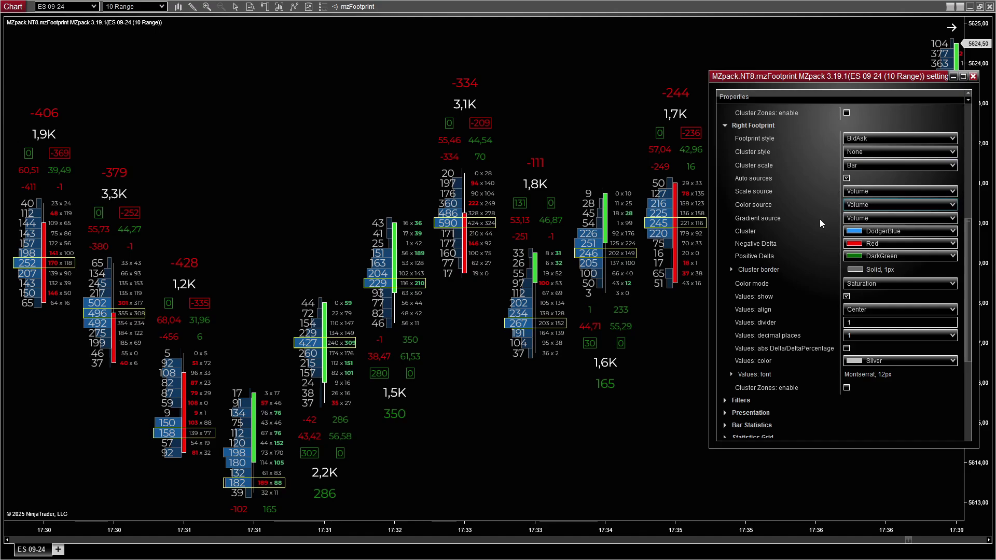
{"action": "scroll", "coordinate": [726, 288], "scroll_direction": "down", "scroll_amount": 3}
{"action": "left_click", "coordinate": [726, 288]}
Step: Set the footprint Ticks per level to 4 and compress the bar spacing to show more bars
{"action": "left_click", "coordinate": [839, 281]}
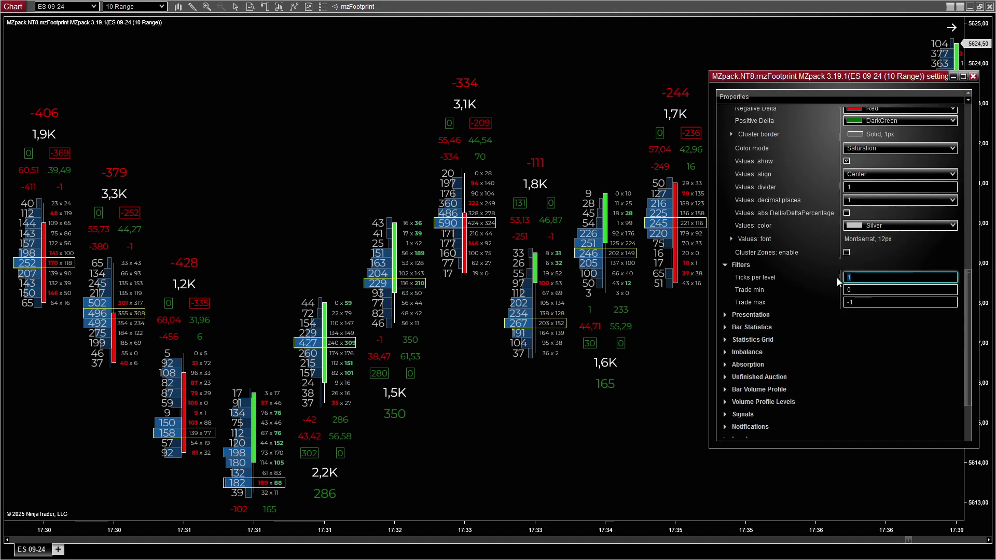
{"action": "left_click", "coordinate": [974, 284]}
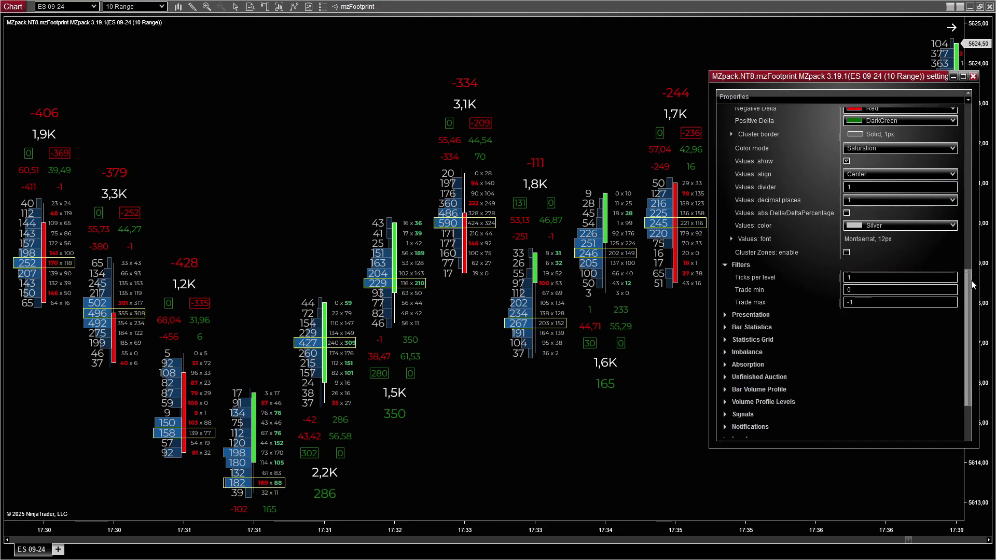
{"action": "scroll", "coordinate": [860, 343], "scroll_direction": "down", "scroll_amount": 3}
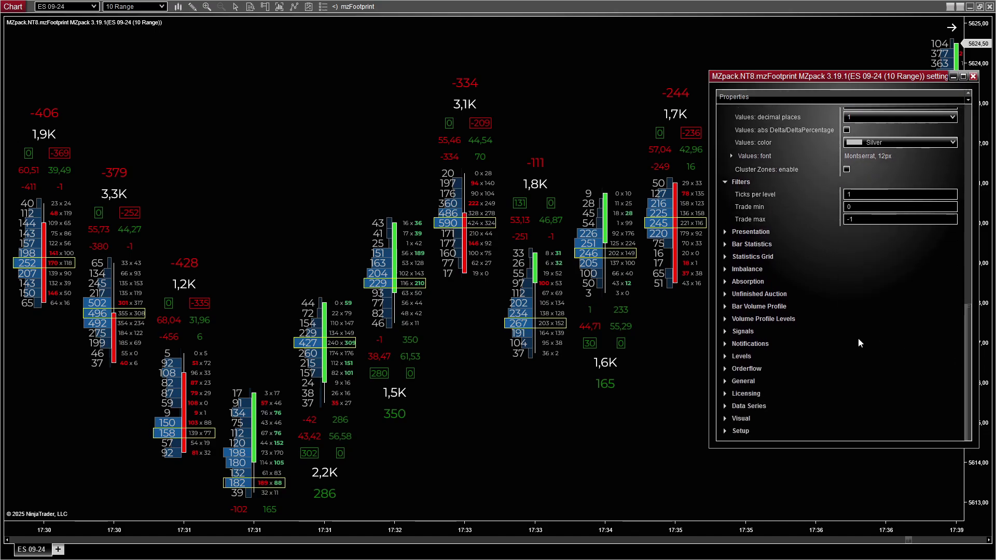
{"action": "left_click", "coordinate": [725, 344]}
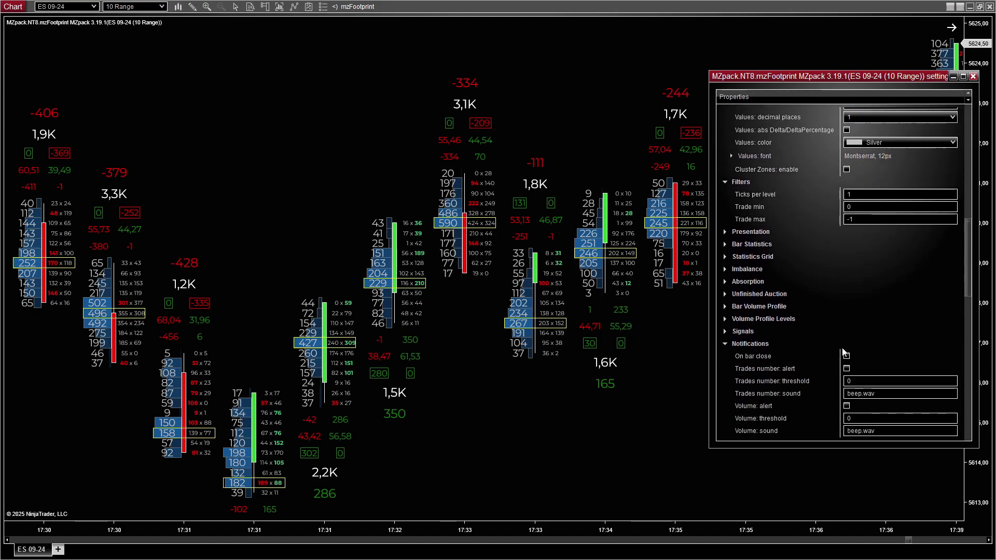
{"action": "left_click_drag", "start_coordinate": [969, 295], "coordinate": [973, 354]}
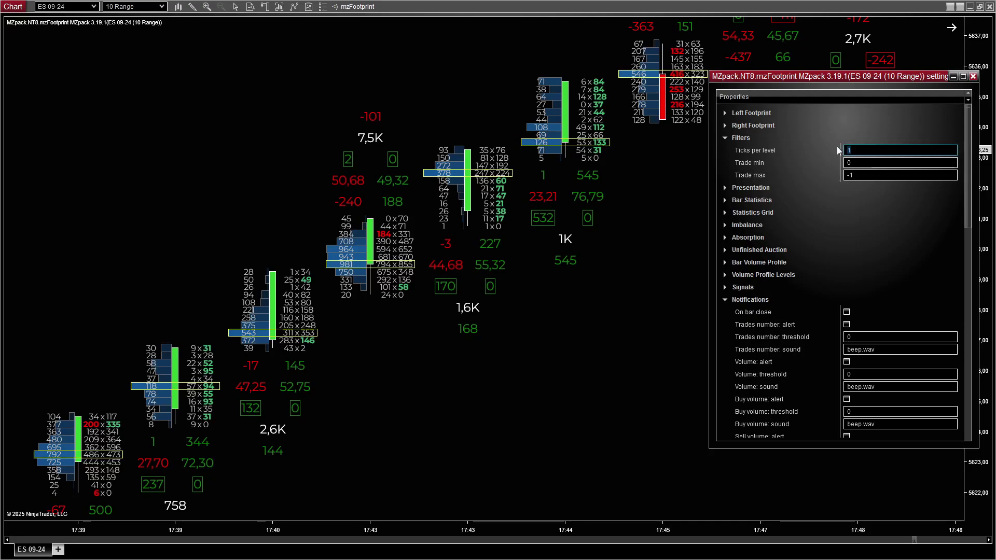
{"action": "type", "text": "2"}
{"action": "key", "text": "BackSpace"}
{"action": "type", "text": "4"}
{"action": "key", "text": "Return"}
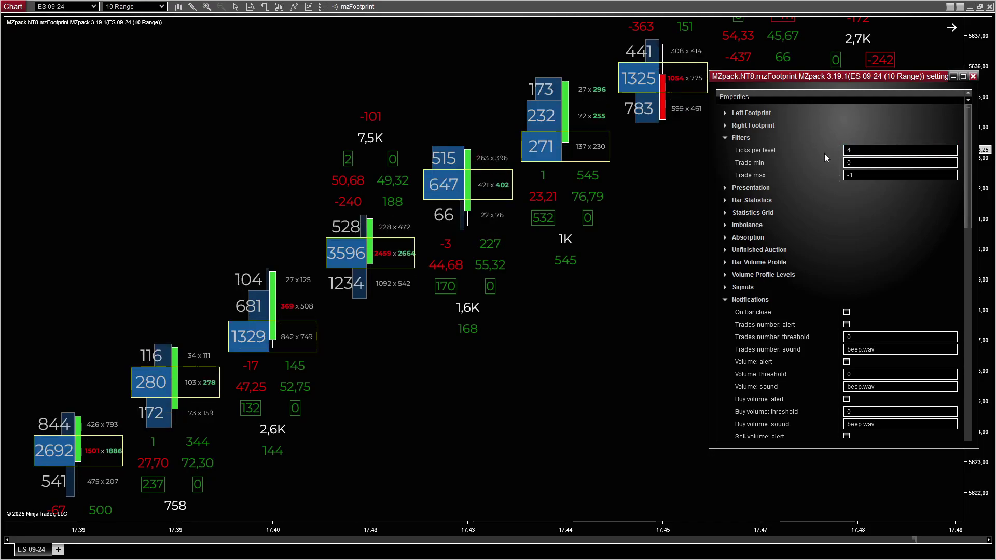
{"action": "left_click_drag", "start_coordinate": [647, 518], "coordinate": [528, 528]}
Step: Try 8 ticks per level and widen the spacing between bars
{"action": "left_click", "coordinate": [847, 150]}
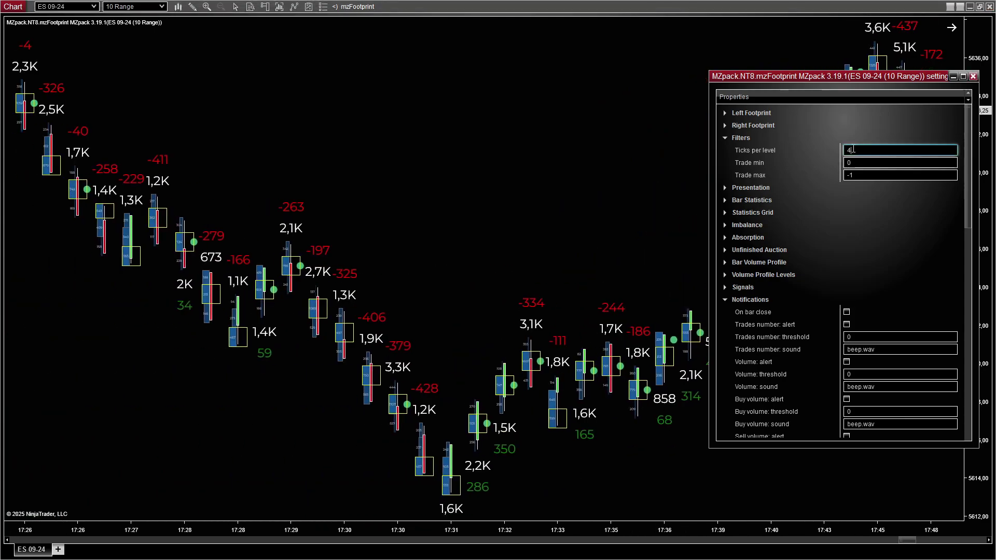
{"action": "type", "text": "8"}
{"action": "key", "text": "Return"}
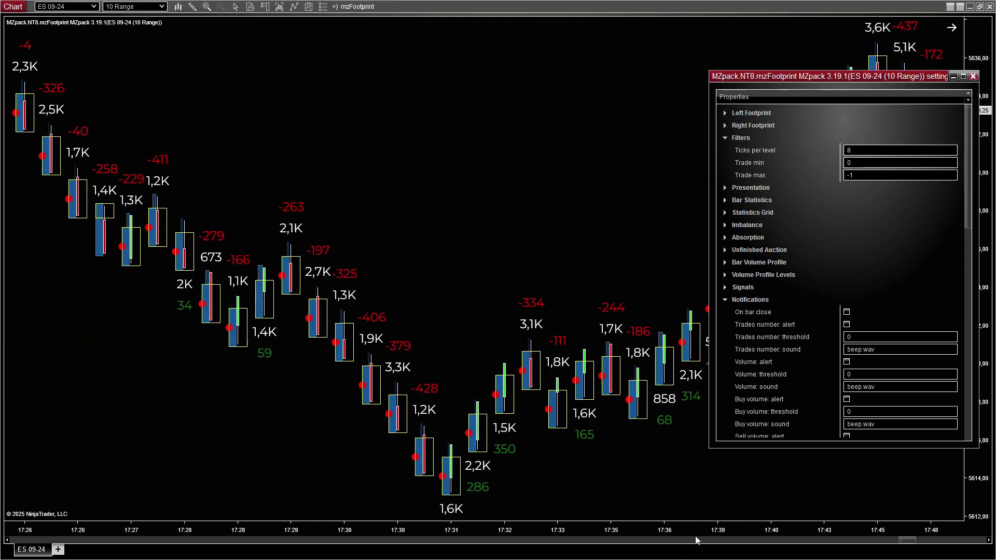
{"action": "left_click_drag", "start_coordinate": [698, 541], "coordinate": [555, 530]}
Step: Settle on 2 ticks per level for the footprints
{"action": "left_click", "coordinate": [849, 152]}
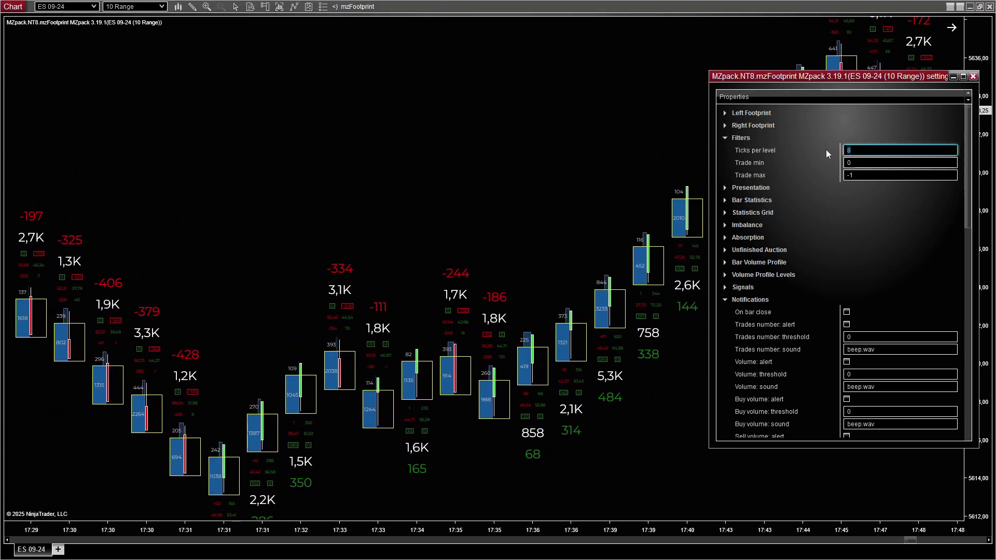
{"action": "type", "text": "2"}
{"action": "key", "text": "Return"}
{"action": "key", "text": "alt+Tab"}
Step: Start the Playback Connection and list the recorded Market Replay date ranges for ES 09-24
{"action": "left_click", "coordinate": [343, 46]}
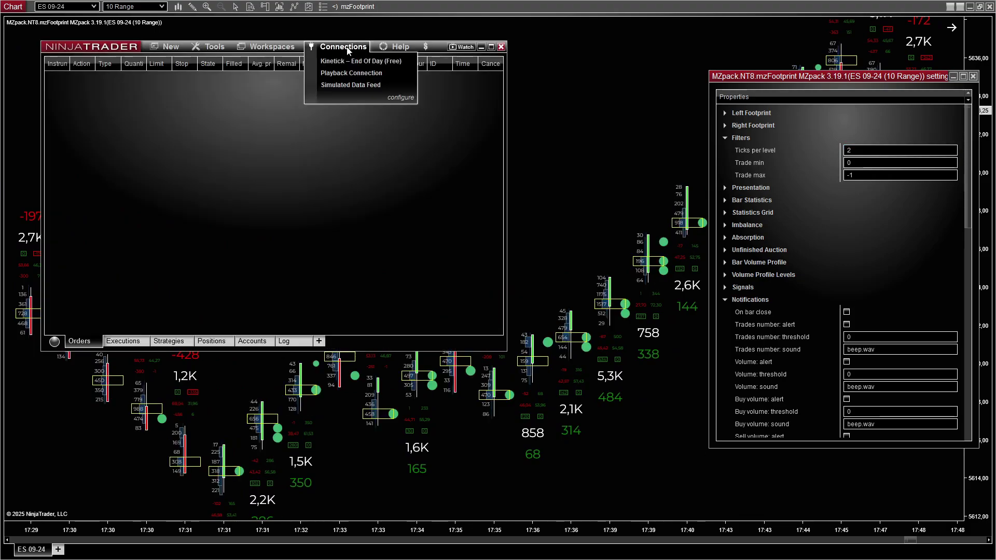
{"action": "left_click", "coordinate": [342, 74]}
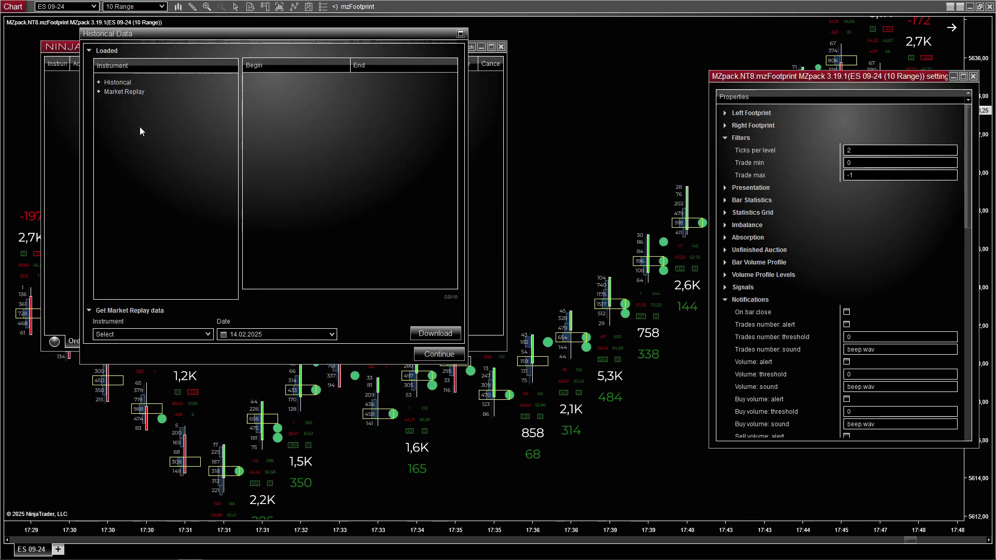
{"action": "left_click", "coordinate": [98, 91]}
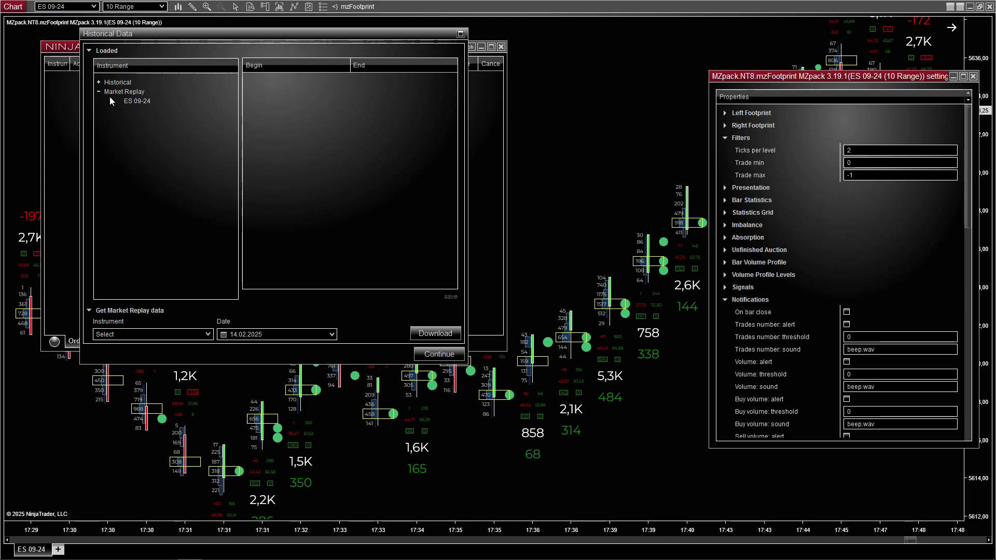
{"action": "left_click", "coordinate": [134, 103]}
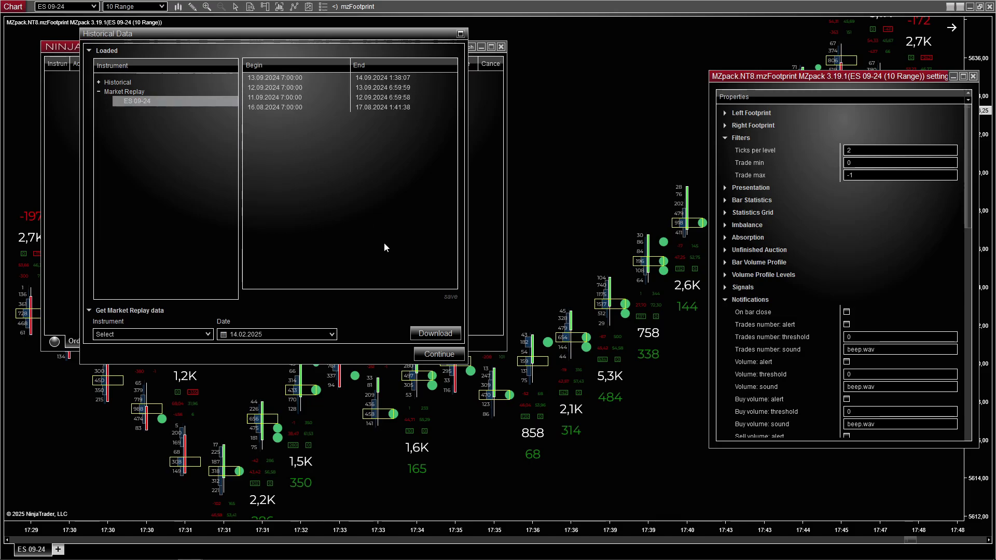